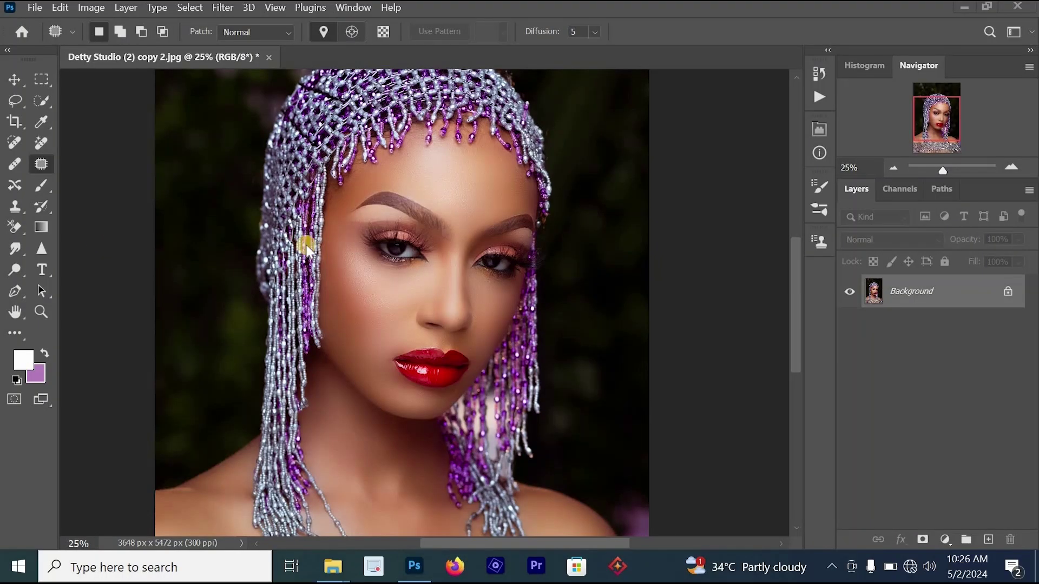
- Try the Sharpen filter on the portrait's Background layer
{"action": "left_click", "coordinate": [315, 245]}
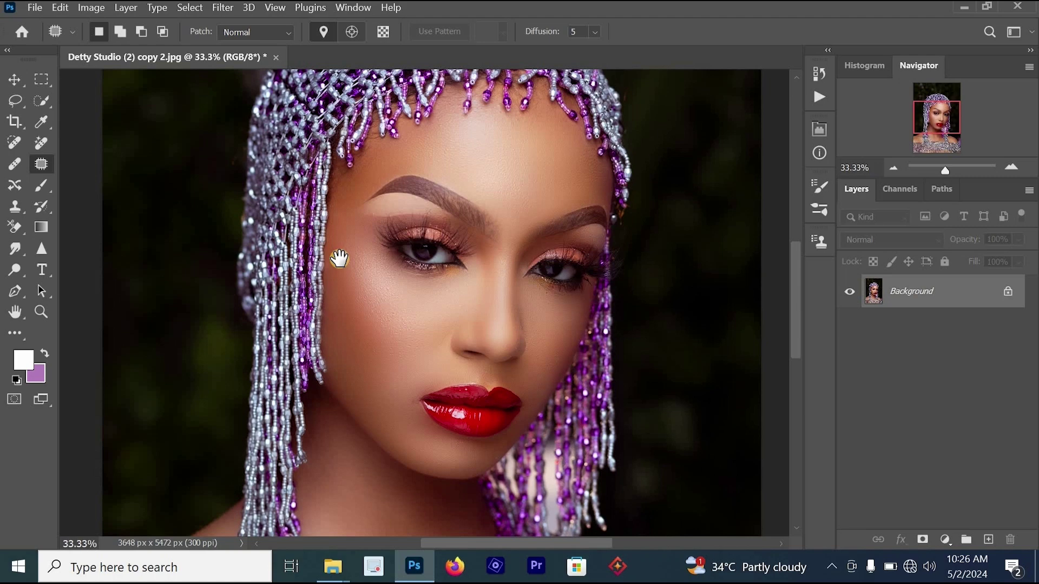
{"action": "left_click", "coordinate": [401, 309]}
{"action": "left_click_drag", "start_coordinate": [401, 427], "coordinate": [401, 306]}
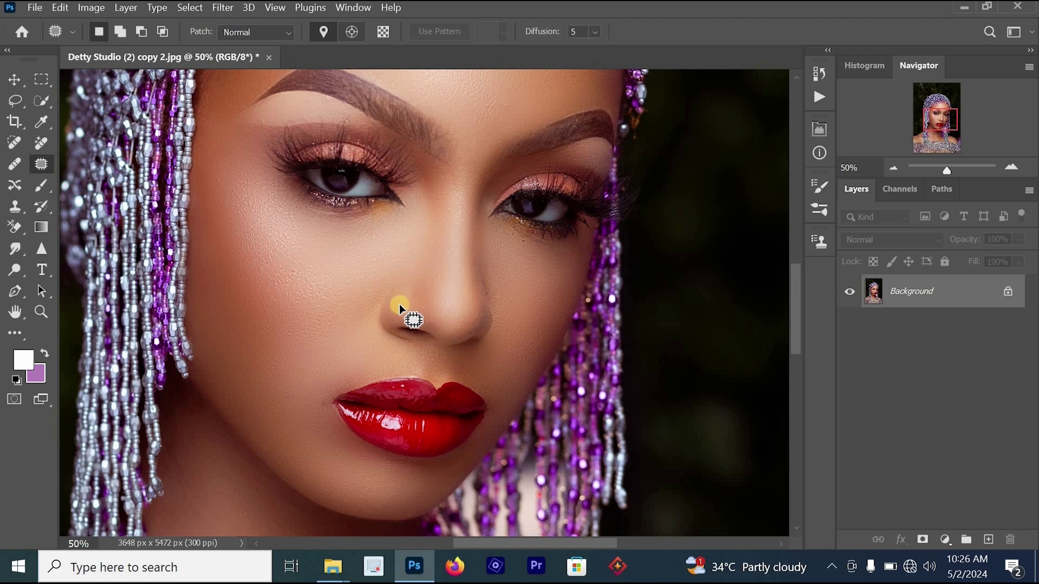
{"action": "left_click", "coordinate": [222, 8]}
{"action": "left_click", "coordinate": [222, 8]}
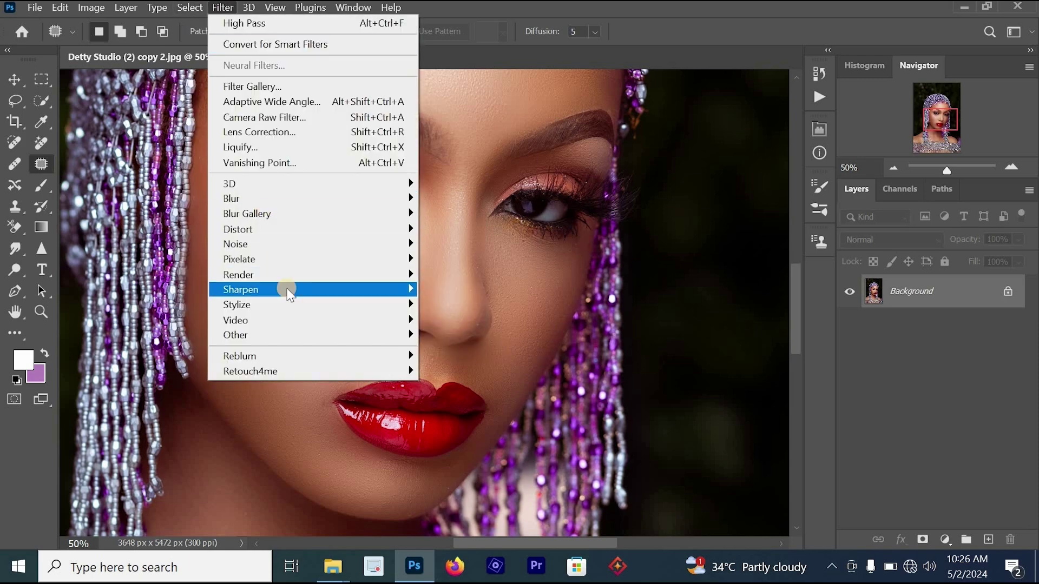
{"action": "mouse_move", "coordinate": [283, 290]}
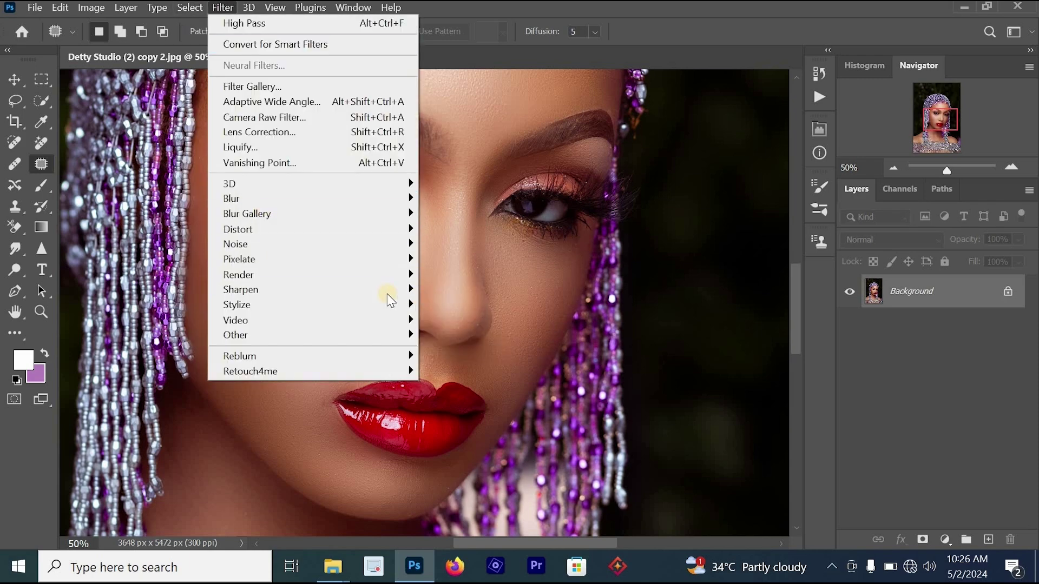
{"action": "left_click", "coordinate": [448, 295]}
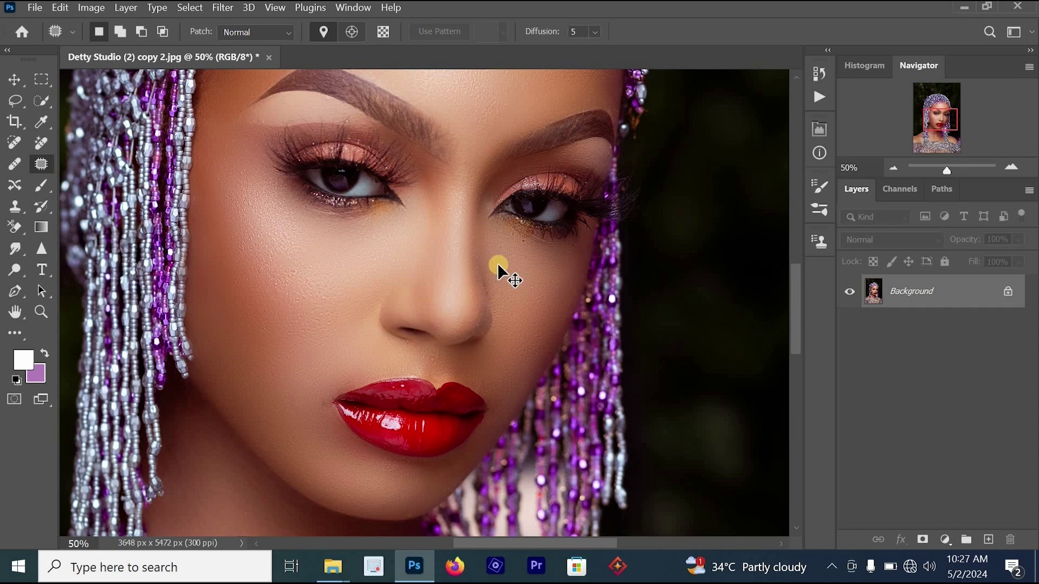
{"action": "left_click", "coordinate": [820, 97]}
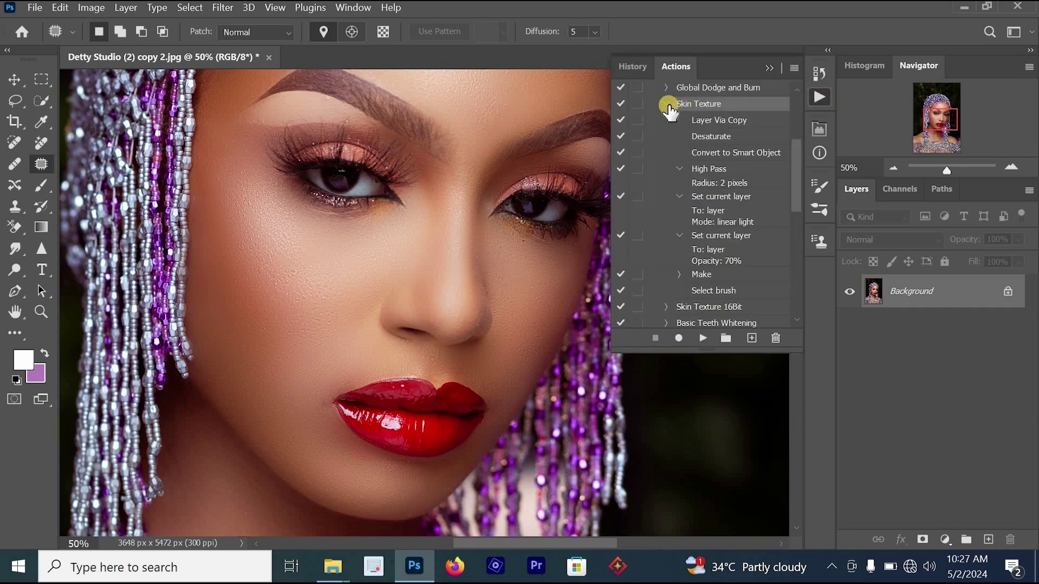
{"action": "left_click", "coordinate": [634, 77]}
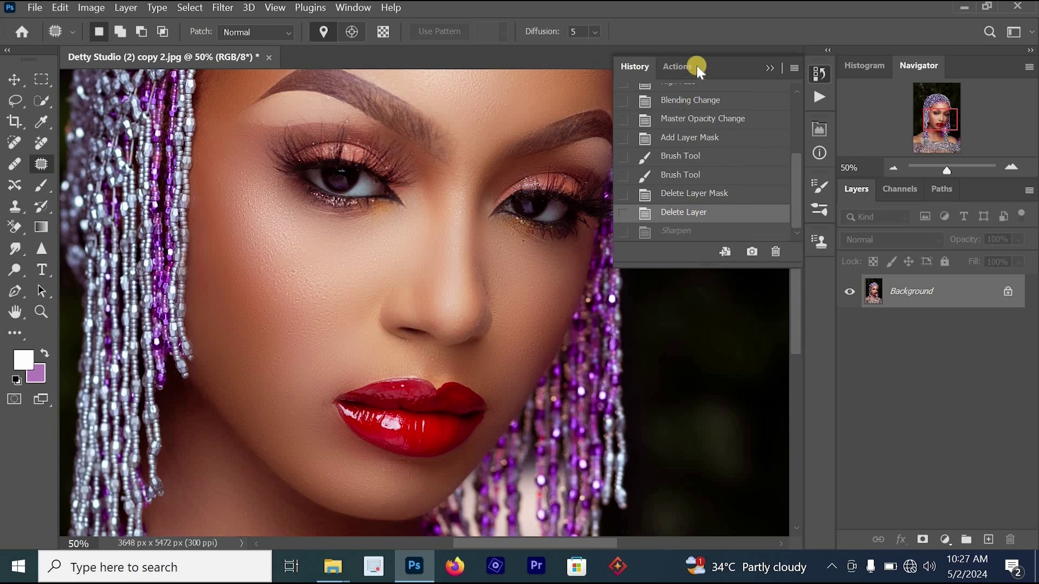
{"action": "left_click", "coordinate": [769, 71]}
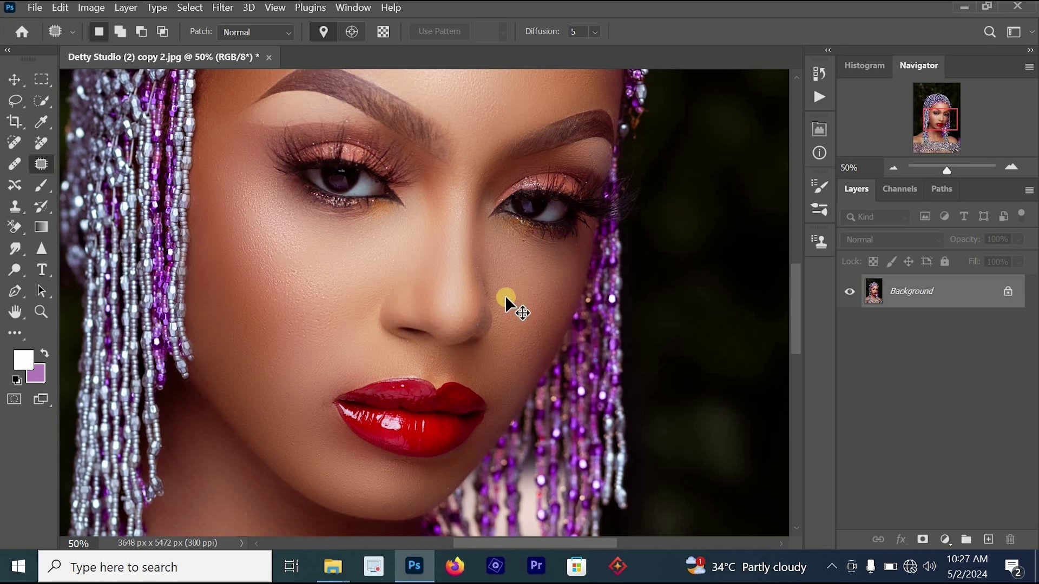
- Duplicate the Background layer and desaturate the copy
{"action": "key", "text": "ctrl+j"}
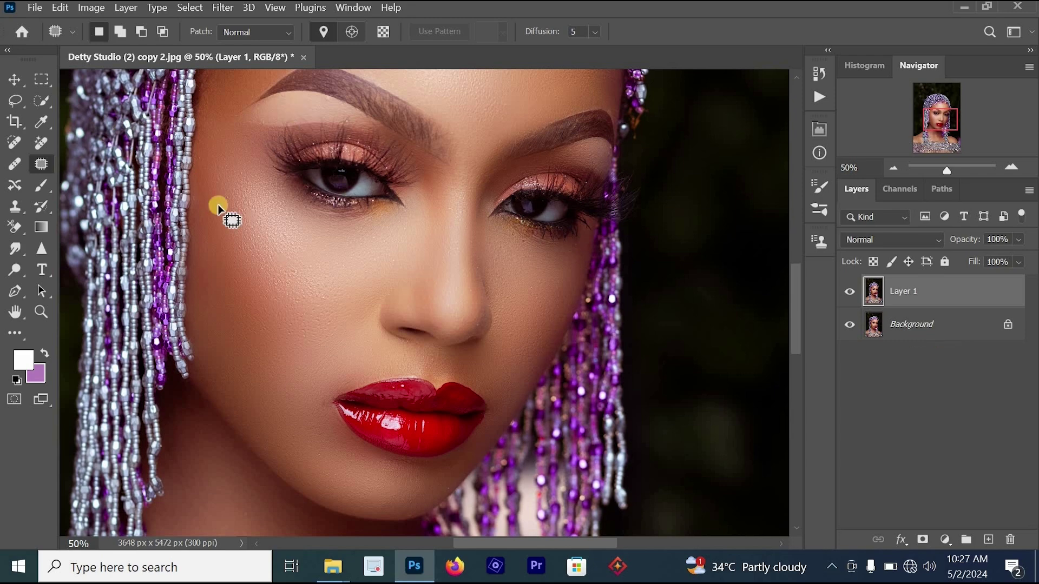
{"action": "left_click", "coordinate": [91, 7]}
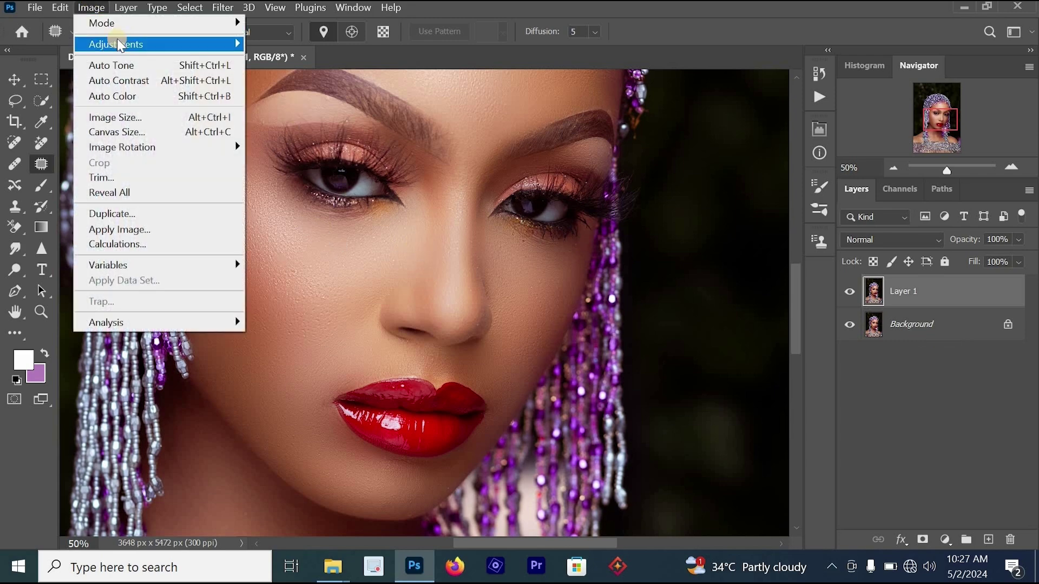
{"action": "mouse_move", "coordinate": [116, 38]}
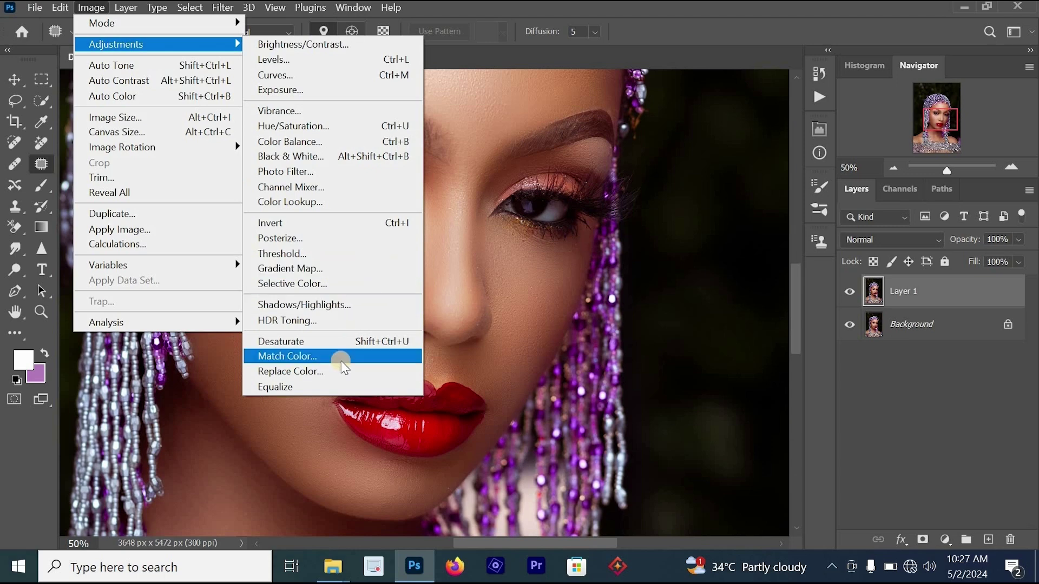
{"action": "left_click", "coordinate": [338, 342]}
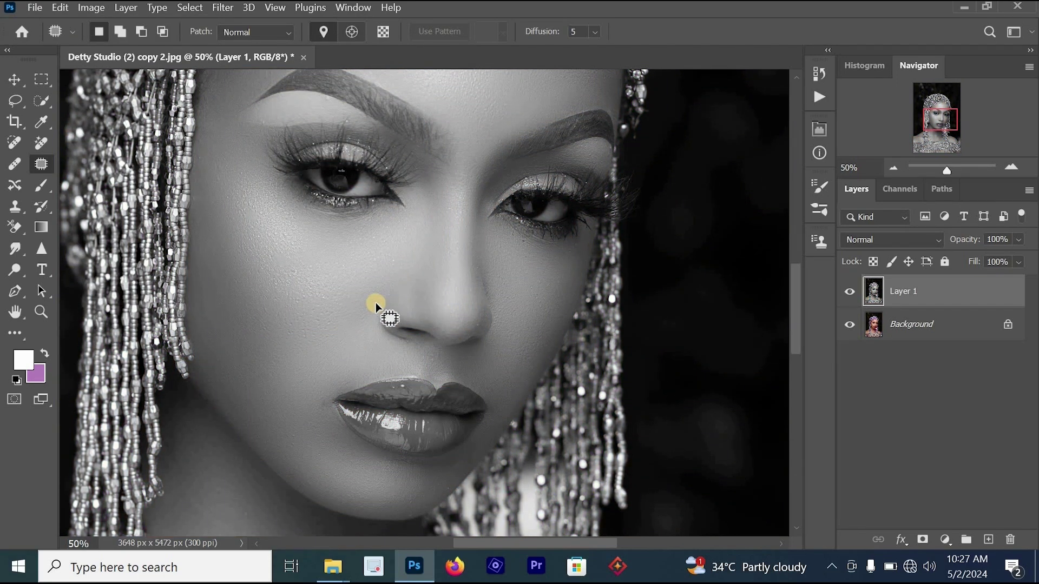
- Convert the desaturated Layer 1 to a smart object
{"action": "left_click", "coordinate": [412, 283], "text": "alt"}
{"action": "left_click", "coordinate": [411, 287], "text": "alt"}
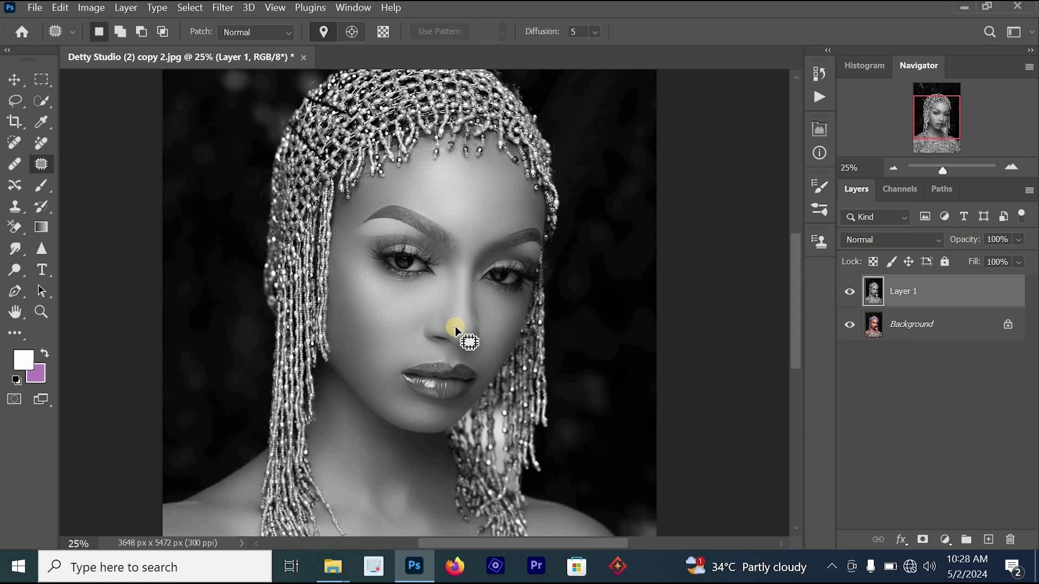
{"action": "right_click", "coordinate": [901, 295]}
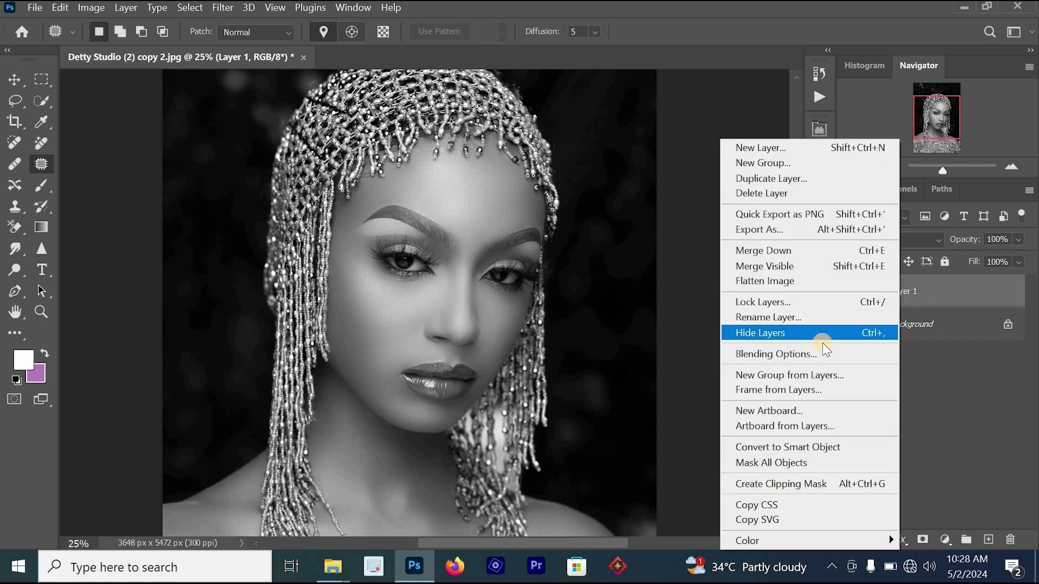
{"action": "left_click", "coordinate": [796, 448]}
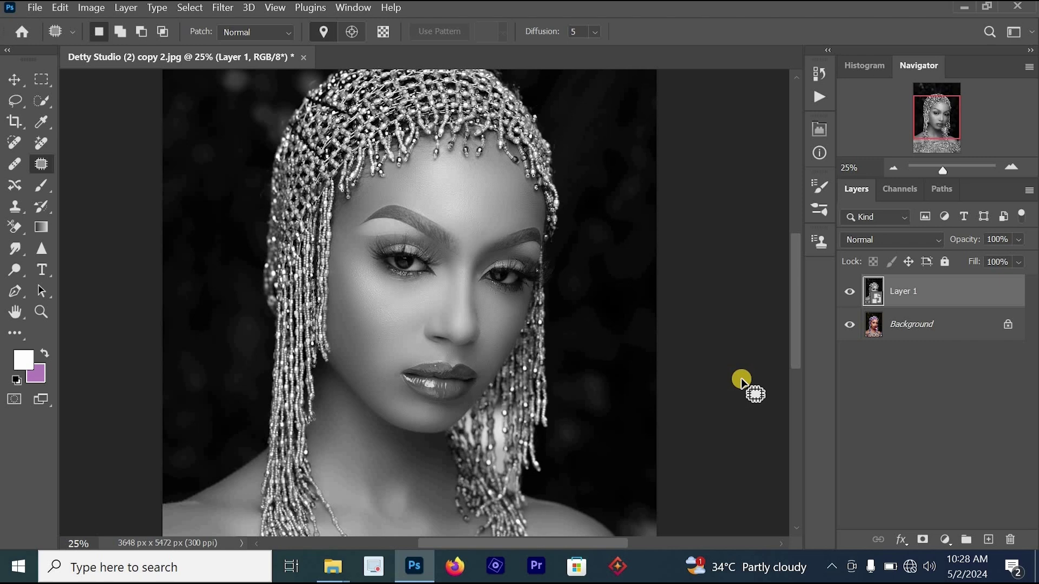
- Apply the High Pass filter to Layer 1 and set its blending mode to Linear Light
{"action": "left_click", "coordinate": [228, 9]}
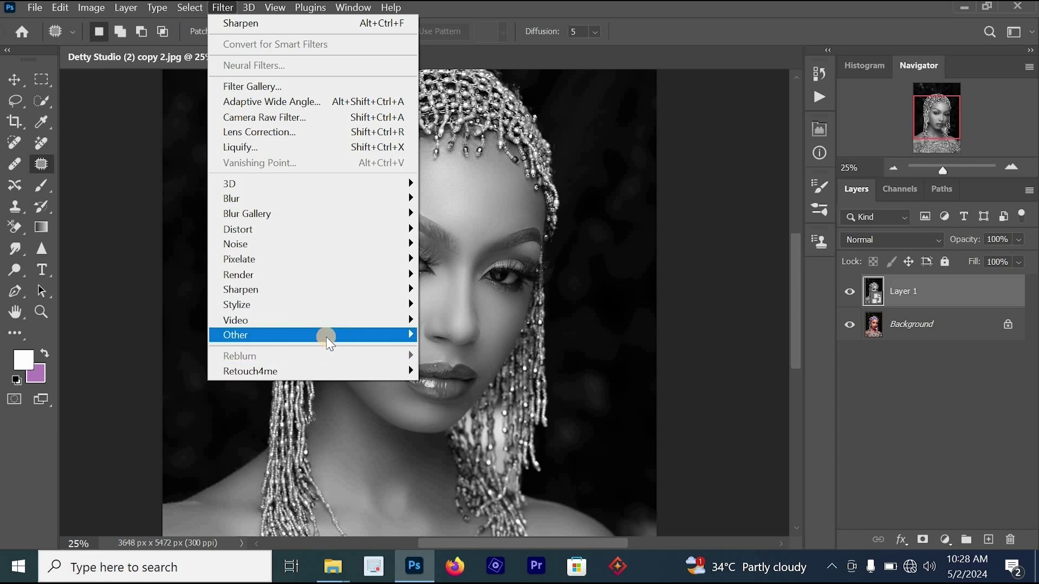
{"action": "mouse_move", "coordinate": [326, 336]}
{"action": "left_click", "coordinate": [449, 352]}
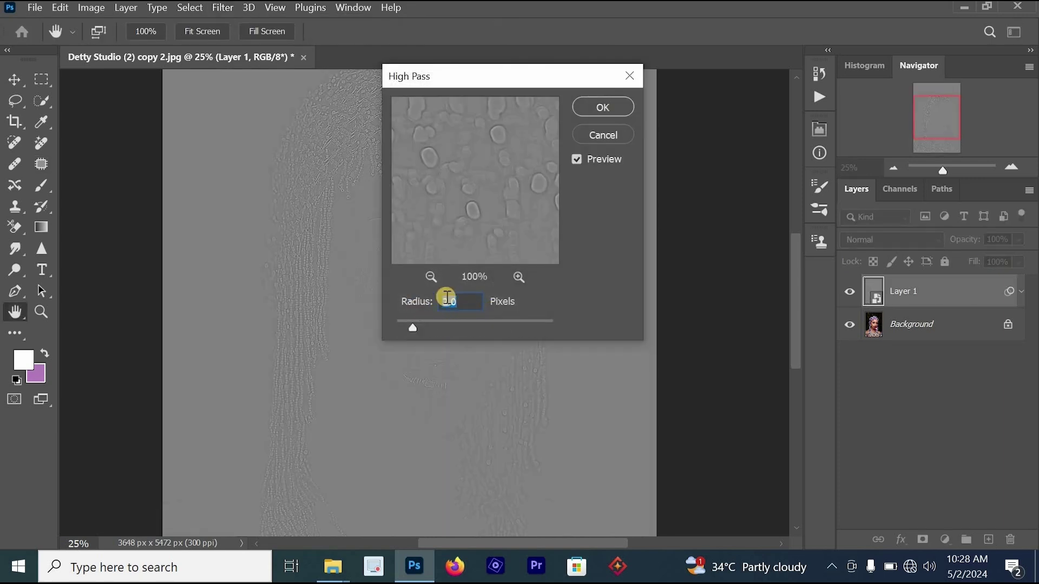
{"action": "left_click", "coordinate": [613, 109]}
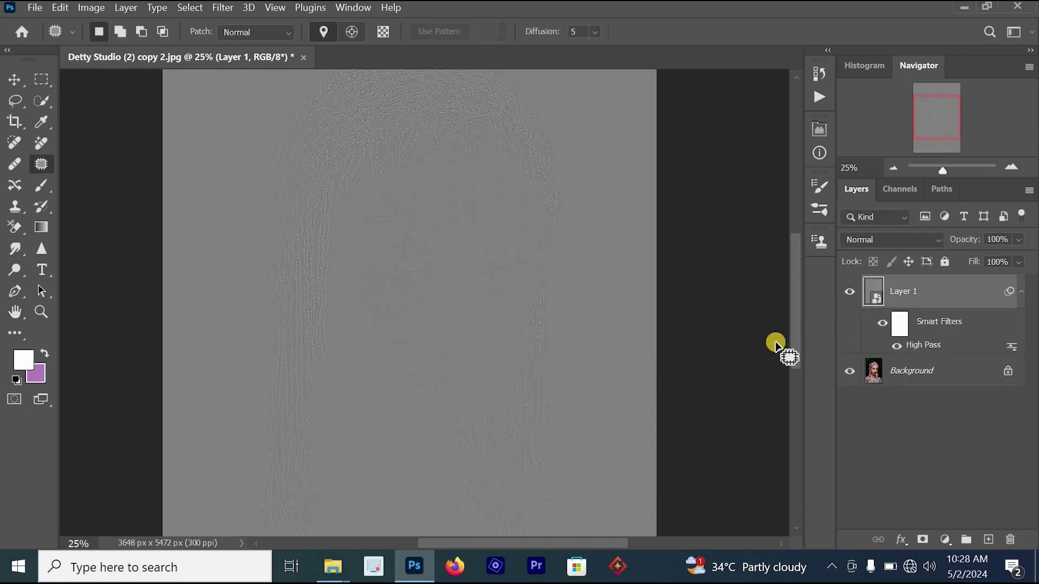
{"action": "left_click", "coordinate": [877, 240]}
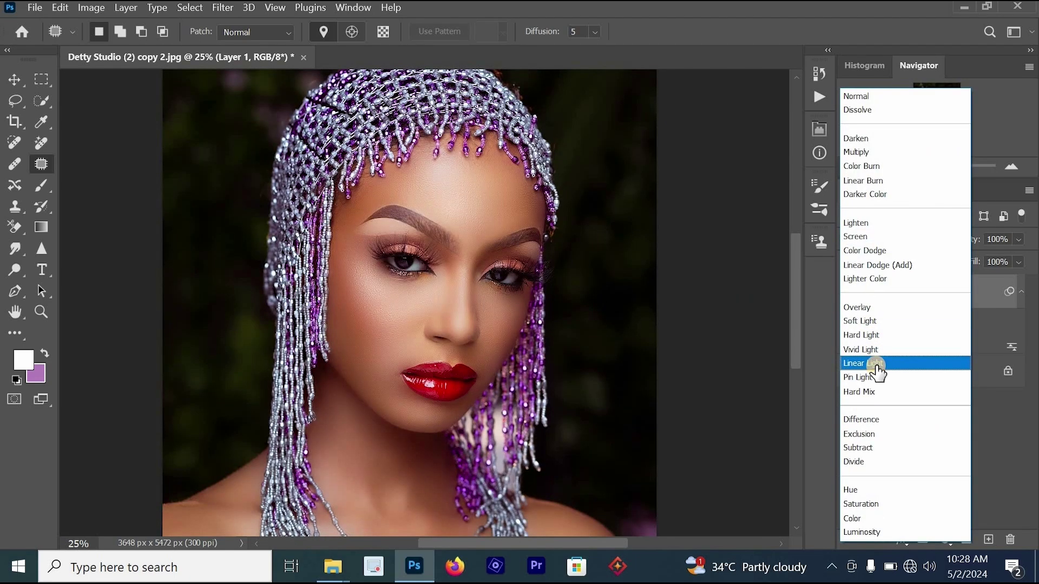
{"action": "left_click", "coordinate": [876, 363]}
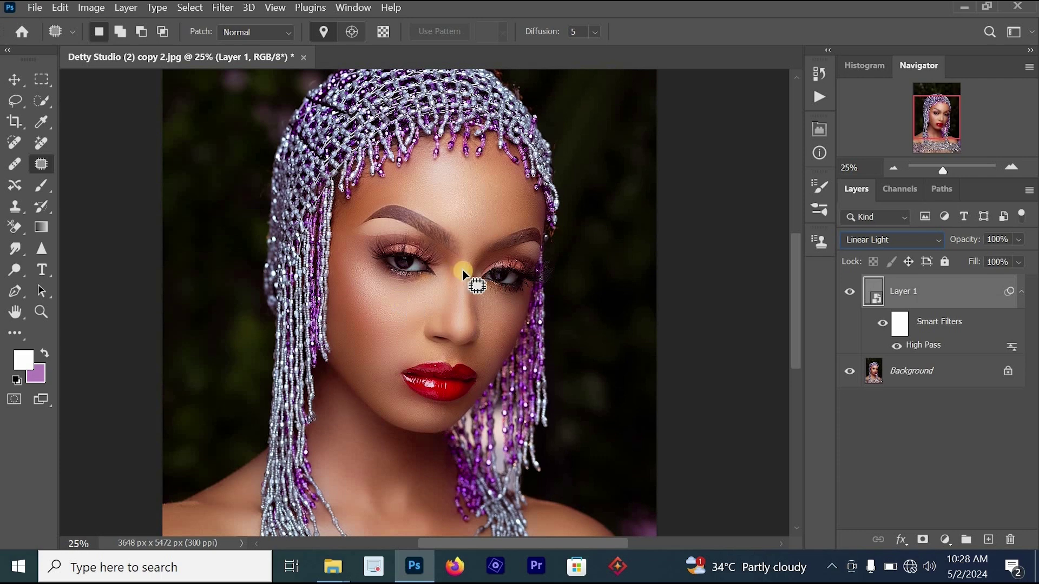
- Compare the skin texture around the eyes and cheeks with Layer 1 hidden and shown
{"action": "scroll", "coordinate": [460, 265], "scroll_direction": "up", "scroll_amount": 2}
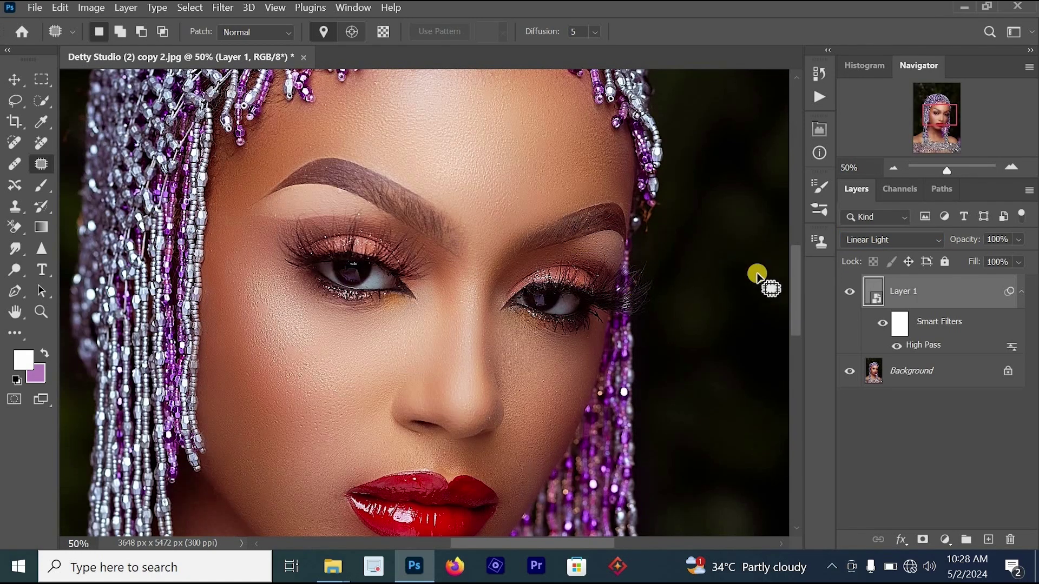
{"action": "left_click", "coordinate": [850, 292]}
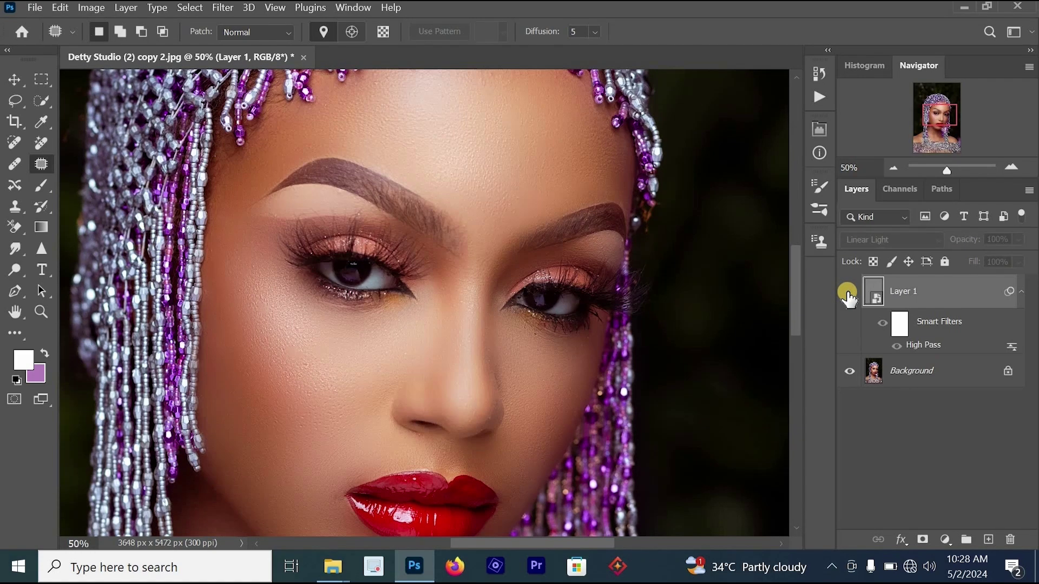
{"action": "left_click", "coordinate": [849, 296]}
{"action": "left_click", "coordinate": [334, 313], "text": "ctrl"}
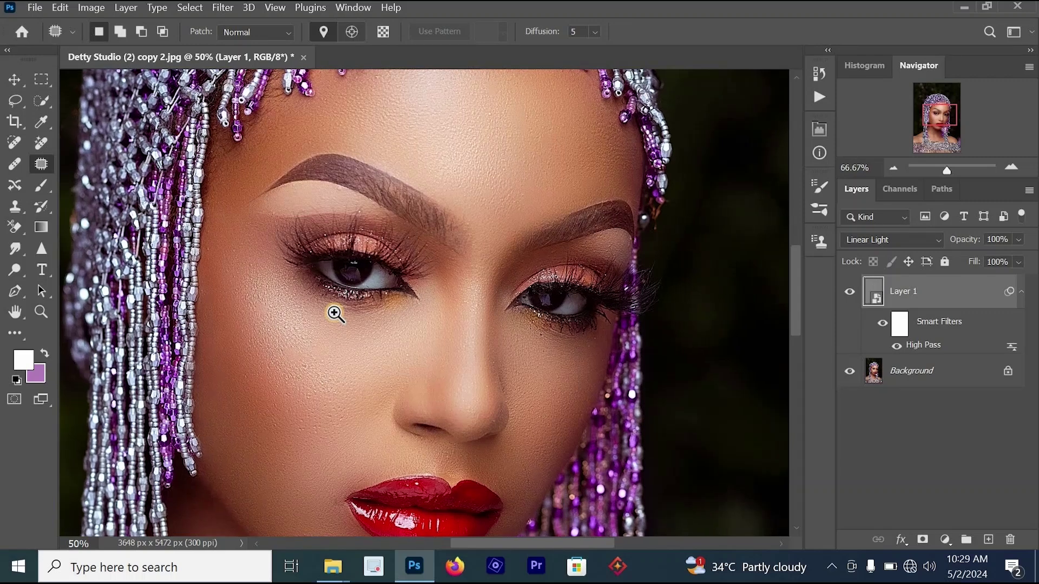
{"action": "left_click", "coordinate": [853, 292]}
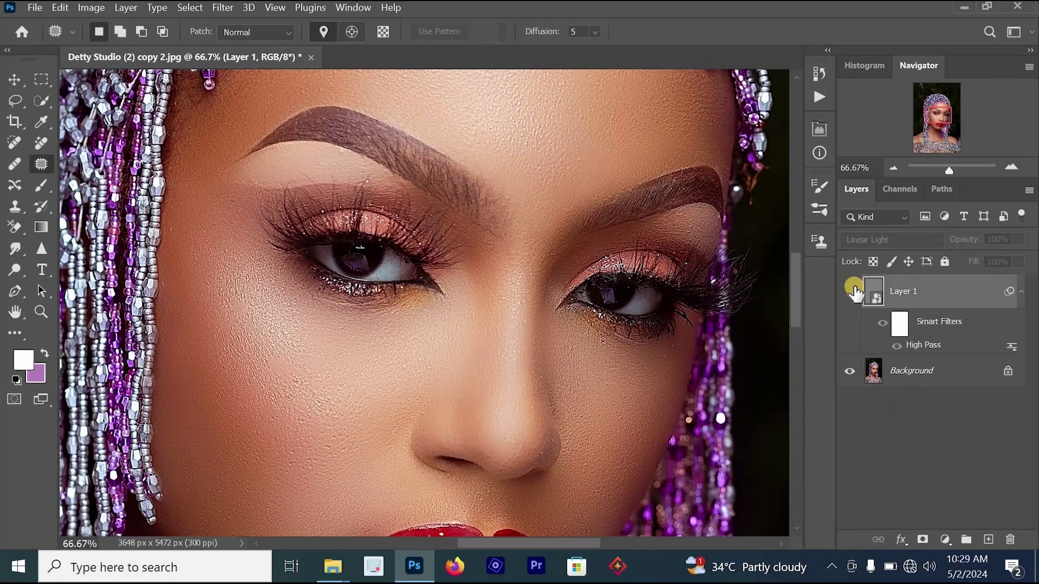
{"action": "left_click", "coordinate": [851, 292]}
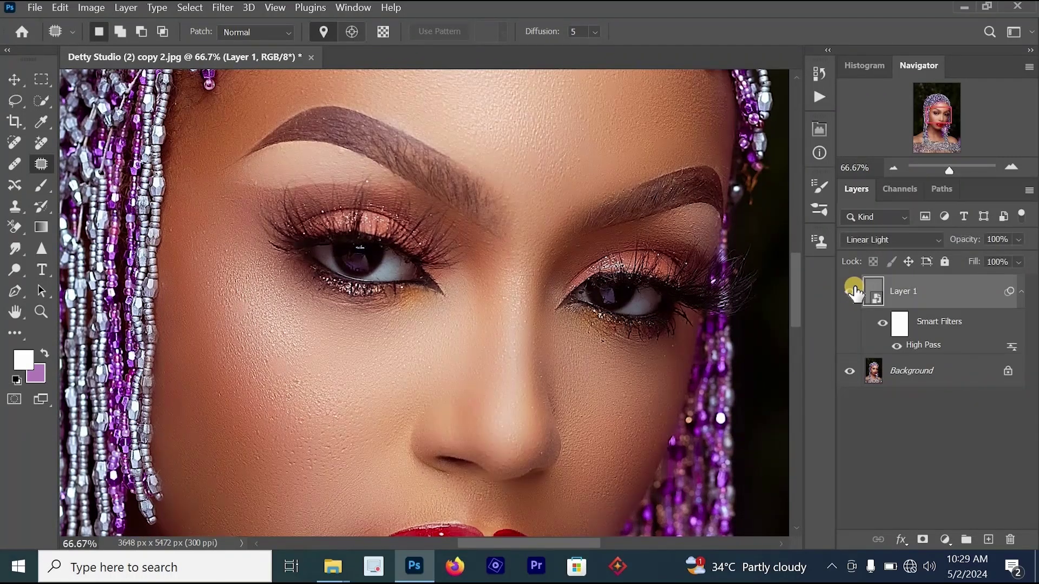
{"action": "left_click", "coordinate": [500, 269], "text": "alt"}
{"action": "left_click", "coordinate": [520, 271], "text": "alt"}
{"action": "left_click", "coordinate": [494, 325], "text": "alt"}
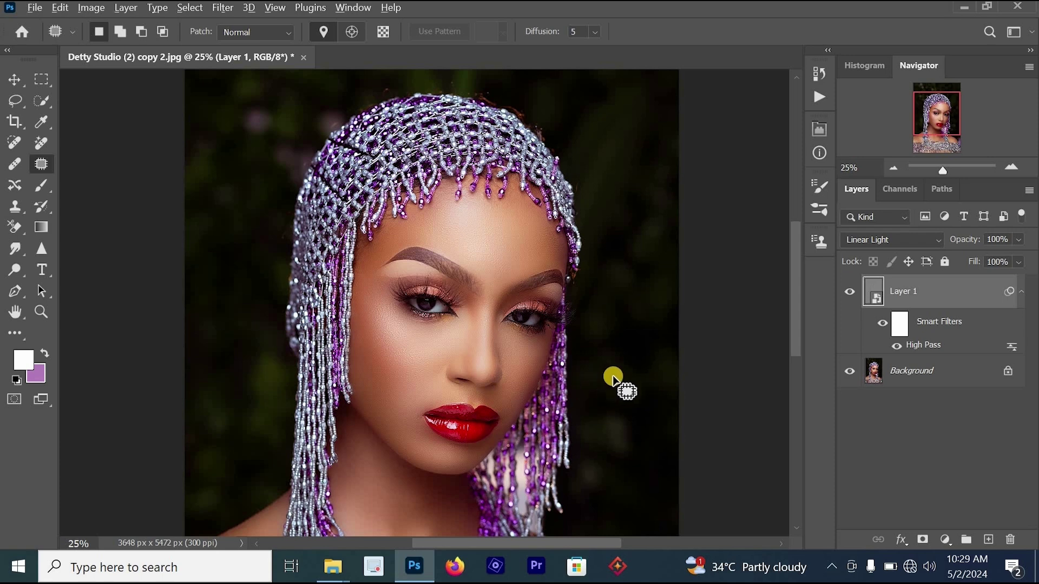
- Add a black layer mask to Layer 1 and make the mask active
{"action": "left_click", "coordinate": [923, 541]}
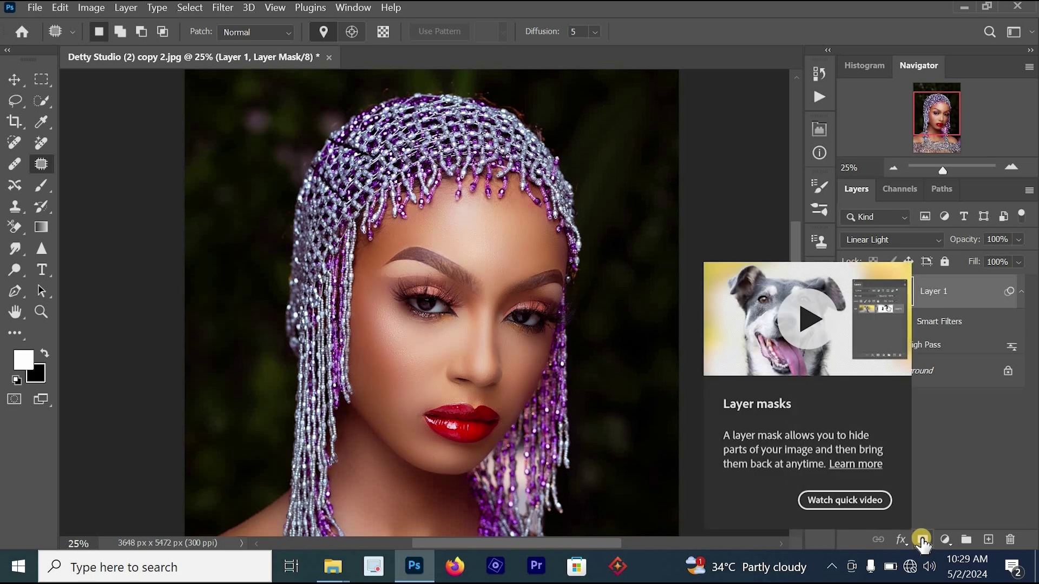
{"action": "left_click", "coordinate": [924, 439]}
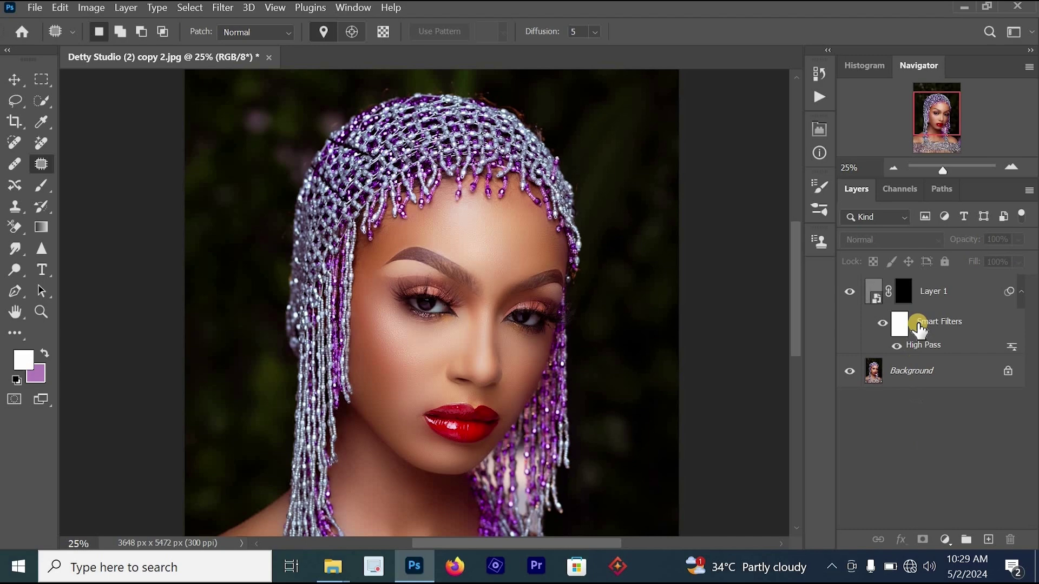
{"action": "left_click", "coordinate": [903, 292]}
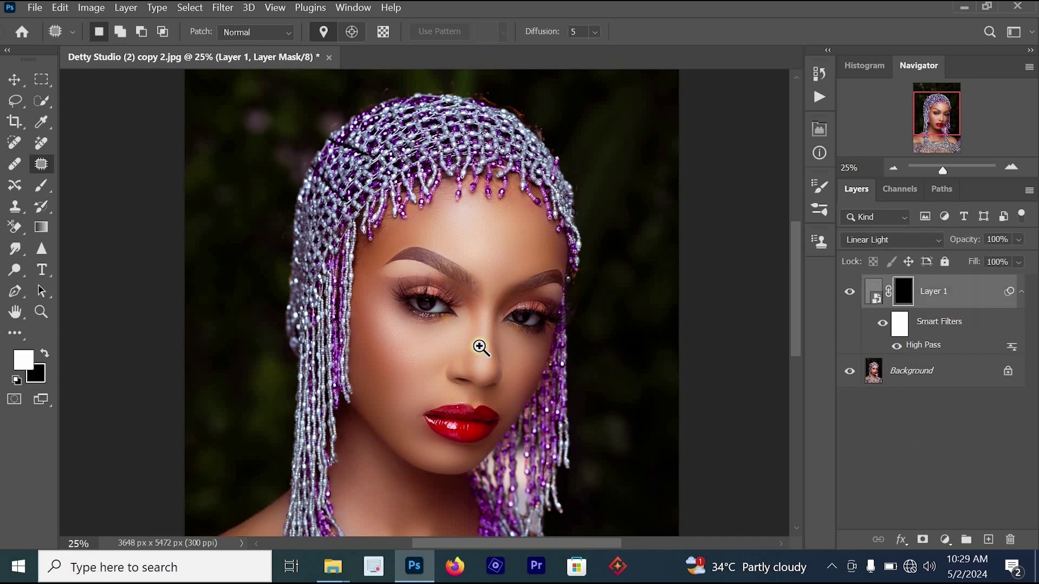
- Switch to the Brush tool and set Layer 1's opacity to 48%
{"action": "left_click", "coordinate": [480, 346]}
{"action": "left_click", "coordinate": [479, 346]}
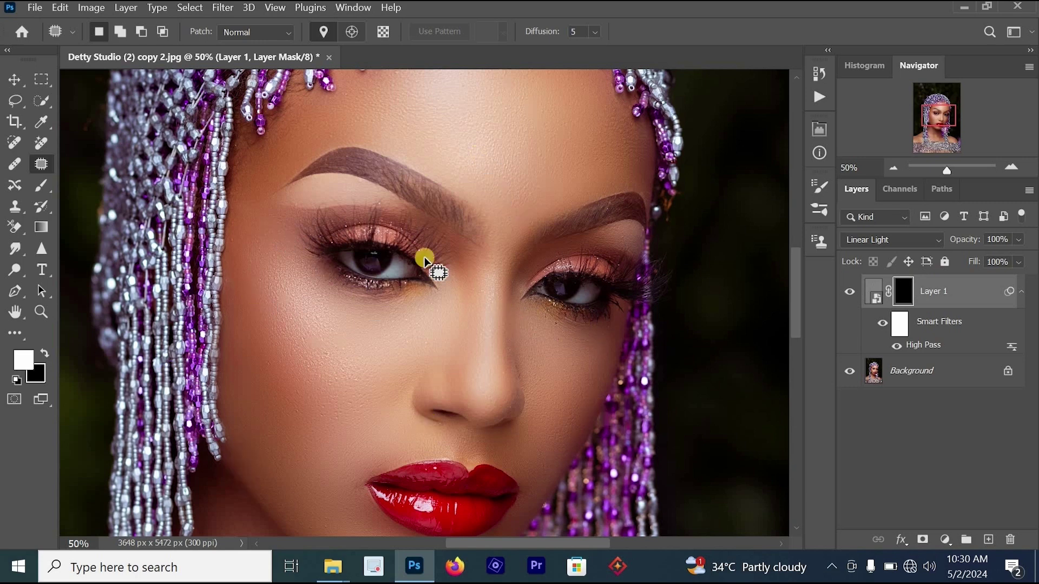
{"action": "left_click", "coordinate": [45, 187]}
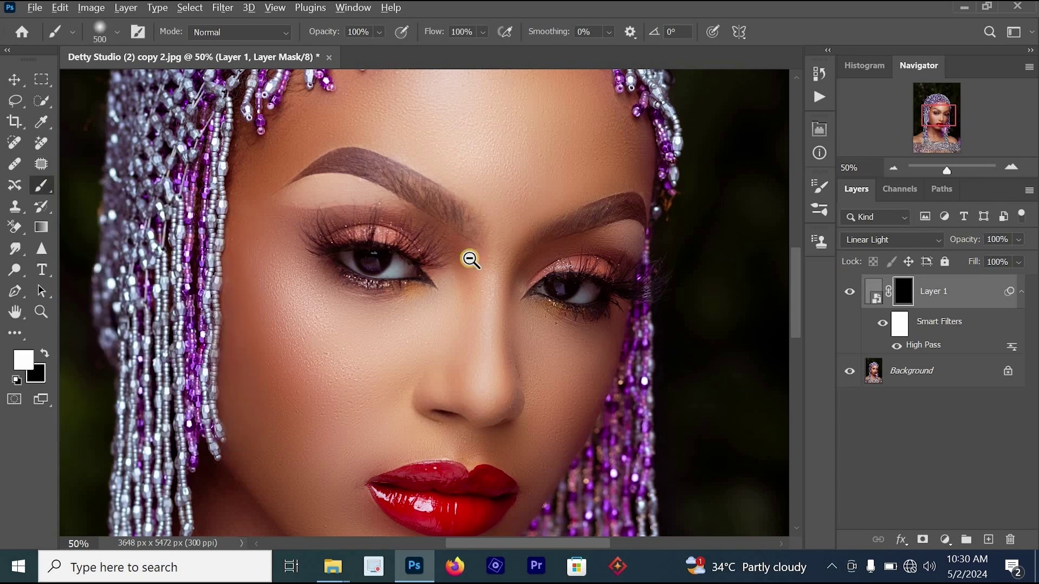
{"action": "left_click", "coordinate": [468, 258], "text": "alt"}
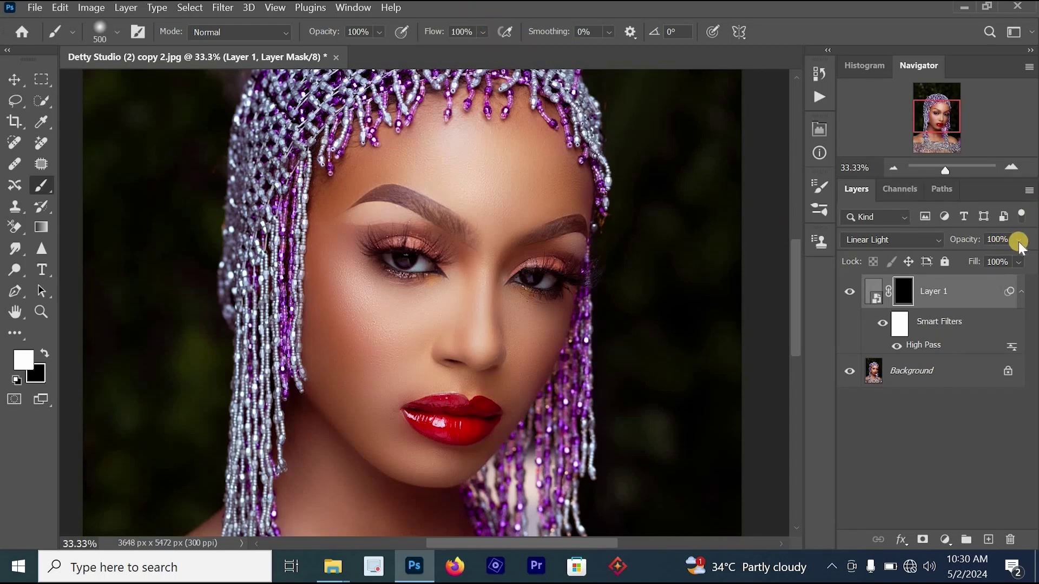
{"action": "left_click", "coordinate": [949, 297]}
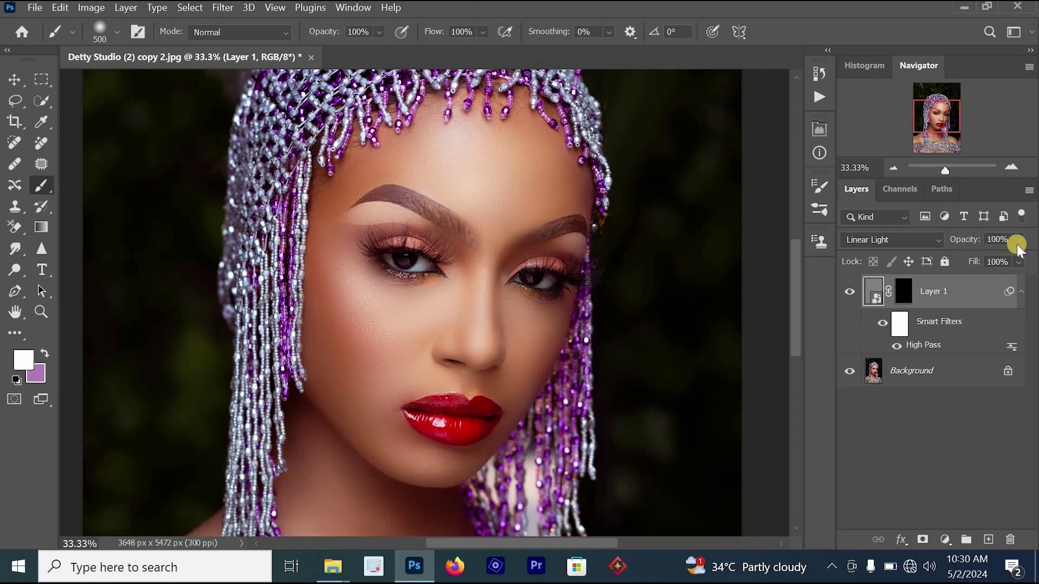
{"action": "left_click_drag", "start_coordinate": [1019, 243], "coordinate": [988, 258]}
- Dab white on Layer 1's mask between the eyebrows with the 500 px brush, and swap the foreground colour to black
{"action": "left_click", "coordinate": [904, 291]}
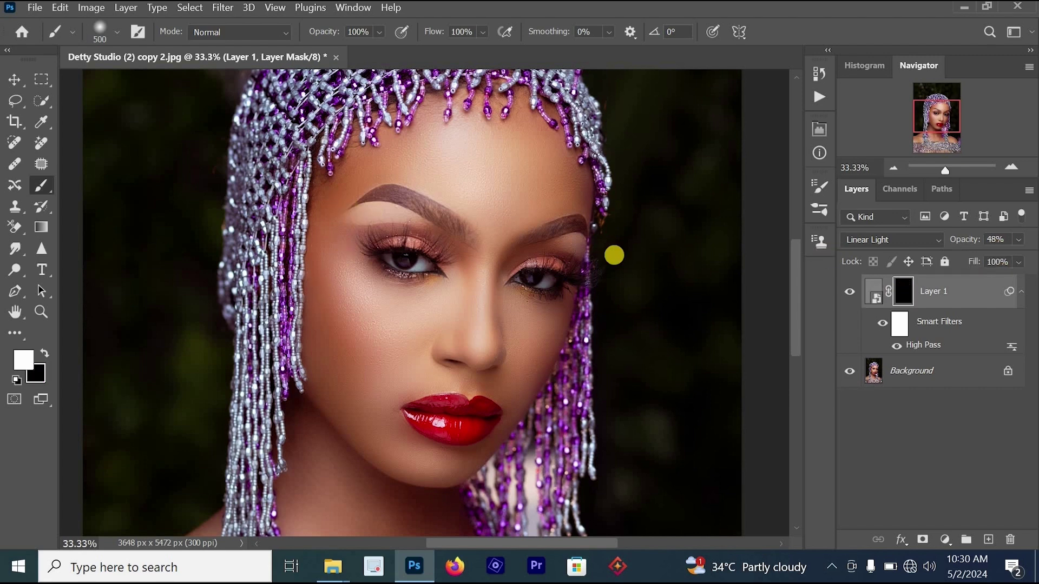
{"action": "left_click", "coordinate": [26, 364]}
{"action": "left_click", "coordinate": [487, 242]}
{"action": "left_click", "coordinate": [46, 353]}
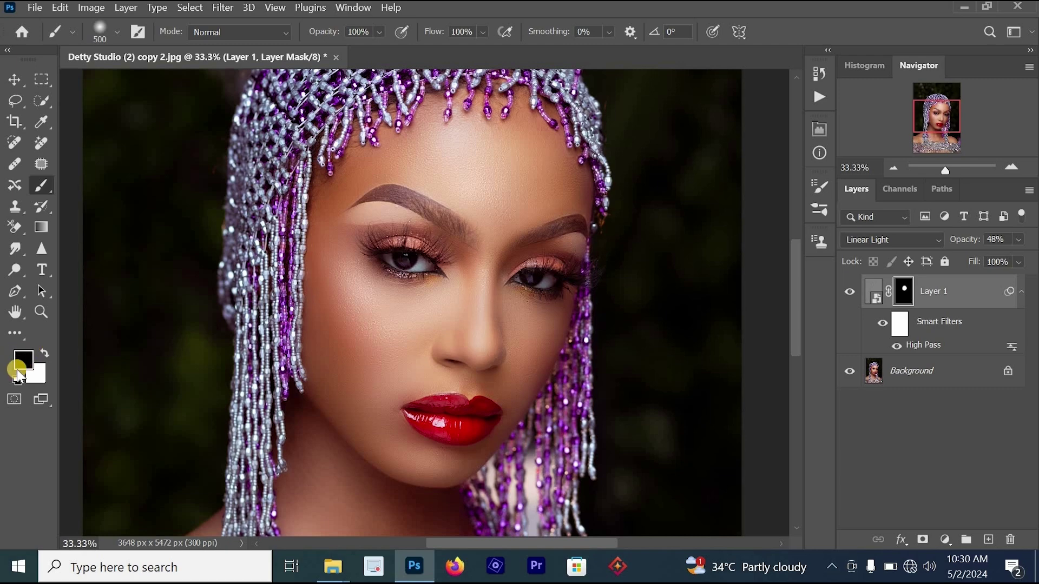
{"action": "left_click", "coordinate": [24, 359]}
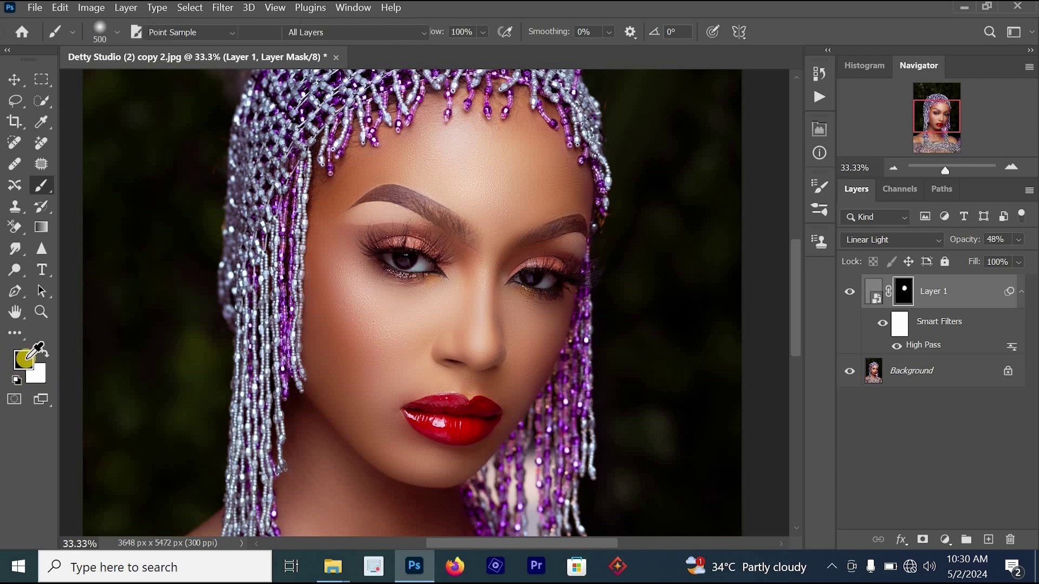
{"action": "left_click", "coordinate": [877, 142]}
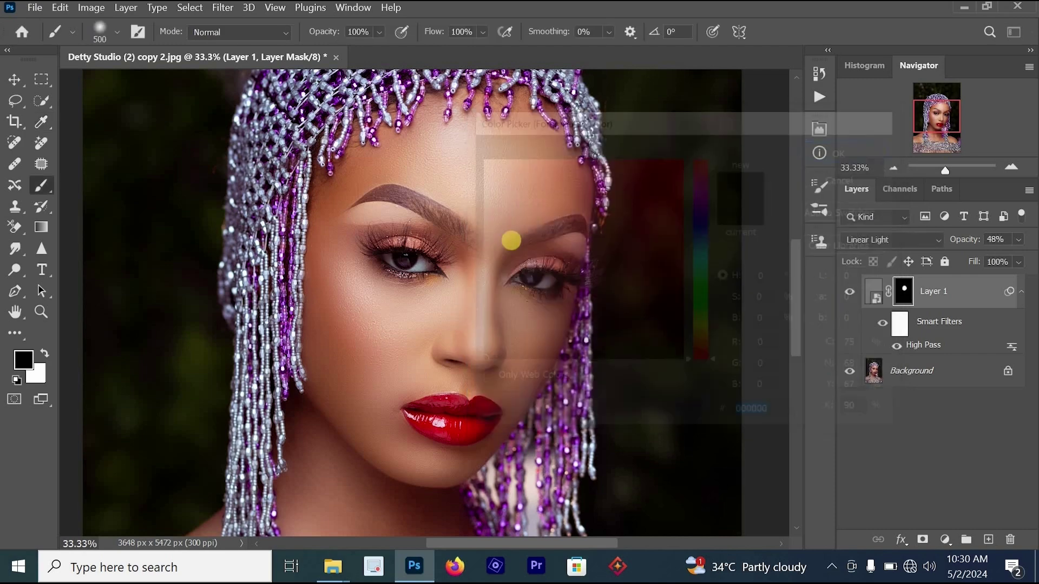
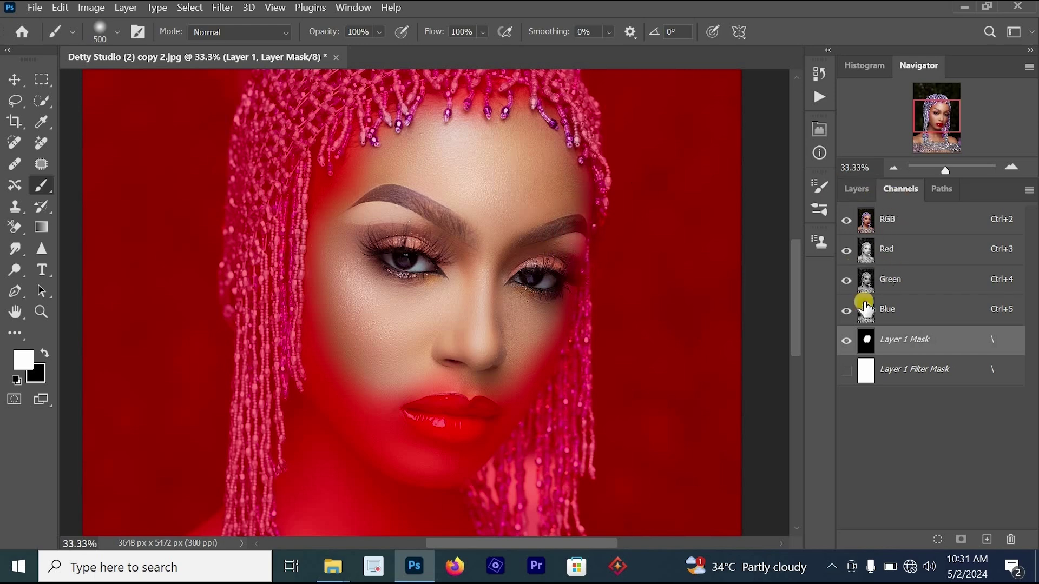
- With the mask overlay showing, paint white on Layer 1's mask over the temple, cheeks, jaw, neck and both shoulders with the 500 px brush
{"action": "left_click", "coordinate": [848, 345]}
{"action": "left_click", "coordinate": [847, 345]}
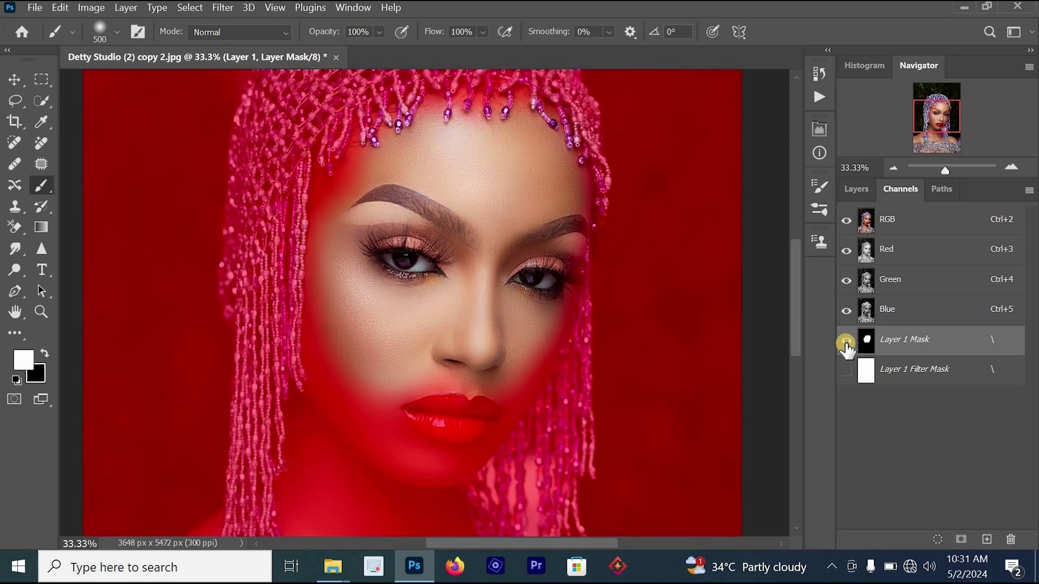
{"action": "mouse_move", "coordinate": [355, 169]}
{"action": "left_mouse_down"}
{"action": "mouse_move", "coordinate": [329, 241]}
{"action": "mouse_move", "coordinate": [347, 307]}
{"action": "left_mouse_up"}
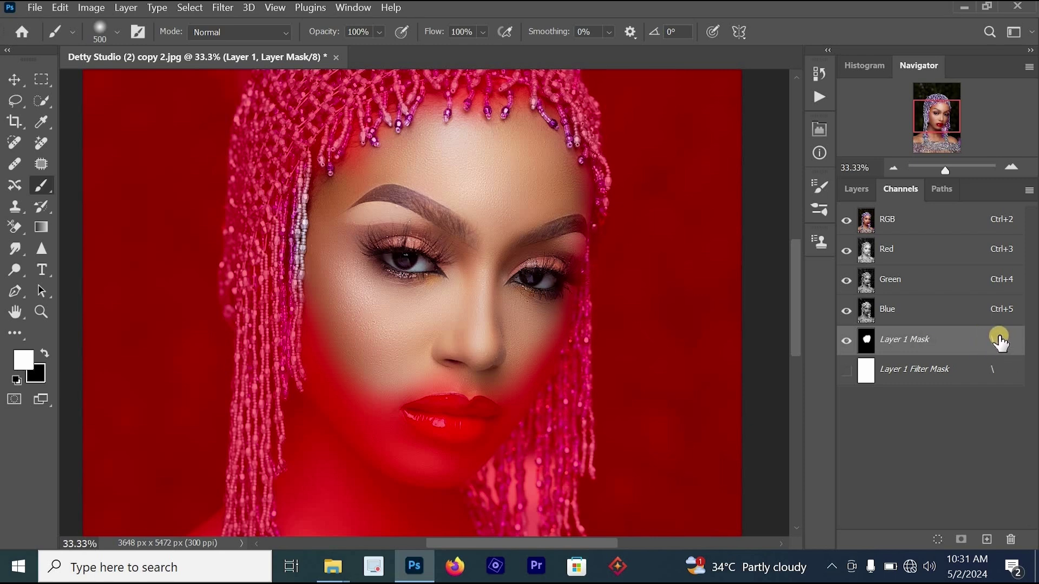
{"action": "left_click", "coordinate": [855, 190]}
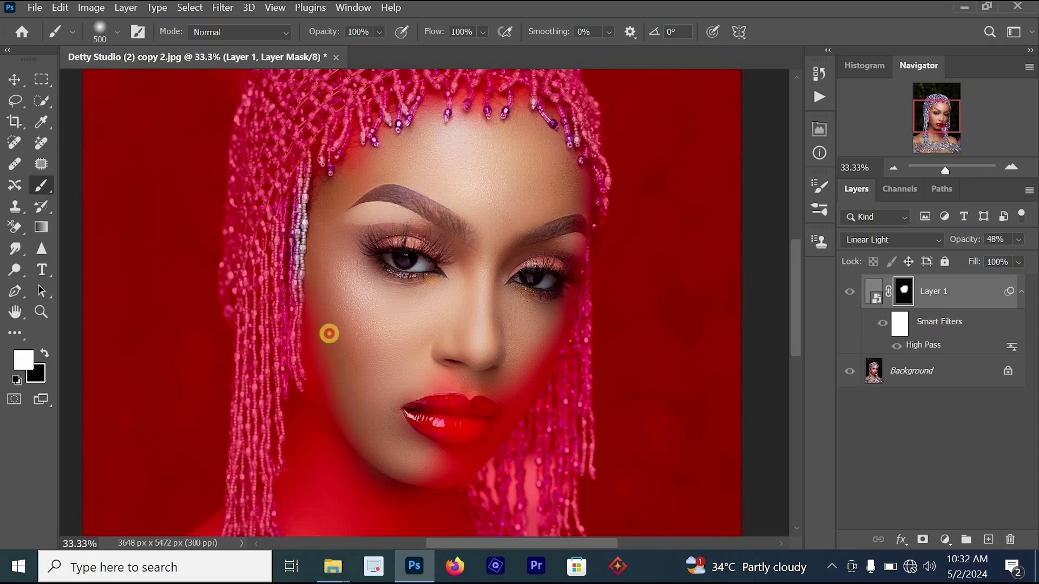
{"action": "mouse_move", "coordinate": [329, 334]}
{"action": "left_mouse_down"}
{"action": "mouse_move", "coordinate": [360, 352]}
{"action": "mouse_move", "coordinate": [380, 142]}
{"action": "mouse_move", "coordinate": [378, 176]}
{"action": "mouse_move", "coordinate": [443, 144]}
{"action": "mouse_move", "coordinate": [521, 139]}
{"action": "mouse_move", "coordinate": [557, 234]}
{"action": "mouse_move", "coordinate": [550, 294]}
{"action": "mouse_move", "coordinate": [525, 351]}
{"action": "mouse_move", "coordinate": [491, 380]}
{"action": "left_mouse_up"}
{"action": "scroll", "coordinate": [401, 260], "scroll_direction": "down", "scroll_amount": 1}
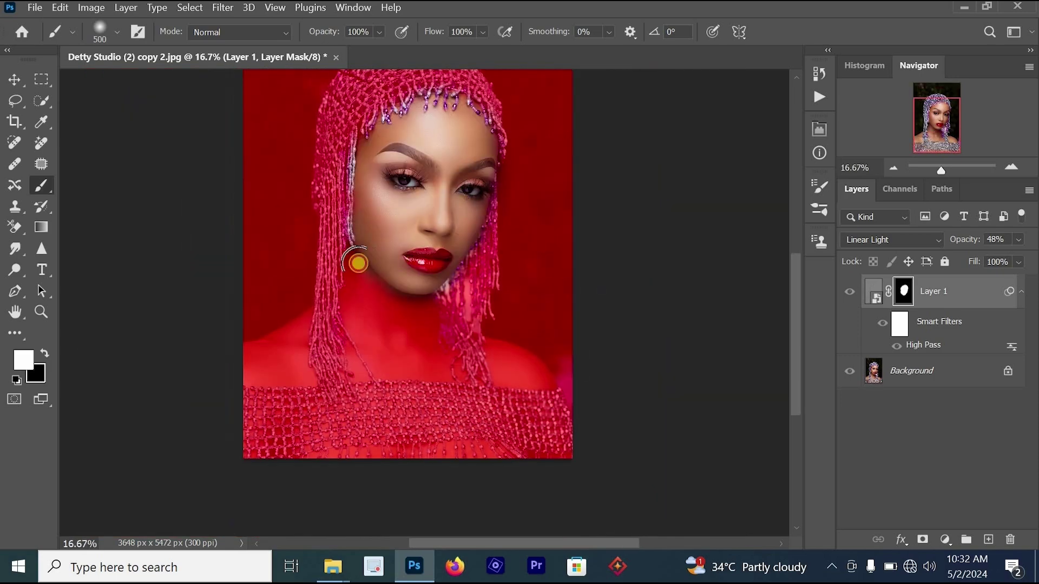
{"action": "mouse_move", "coordinate": [358, 264]}
{"action": "left_mouse_down"}
{"action": "mouse_move", "coordinate": [349, 340]}
{"action": "mouse_move", "coordinate": [361, 260]}
{"action": "mouse_move", "coordinate": [376, 347]}
{"action": "mouse_move", "coordinate": [408, 285]}
{"action": "mouse_move", "coordinate": [428, 354]}
{"action": "mouse_move", "coordinate": [336, 365]}
{"action": "mouse_move", "coordinate": [306, 352]}
{"action": "mouse_move", "coordinate": [303, 325]}
{"action": "mouse_move", "coordinate": [252, 371]}
{"action": "mouse_move", "coordinate": [259, 362]}
{"action": "mouse_move", "coordinate": [276, 376]}
{"action": "mouse_move", "coordinate": [313, 368]}
{"action": "left_mouse_up"}
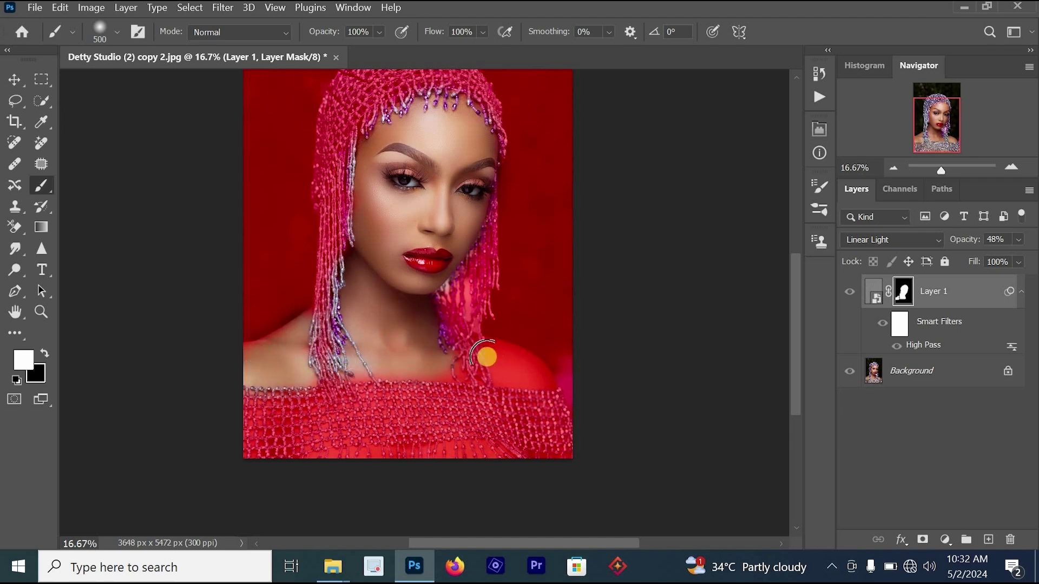
{"action": "mouse_move", "coordinate": [484, 354]}
{"action": "left_mouse_down"}
{"action": "mouse_move", "coordinate": [532, 378]}
{"action": "mouse_move", "coordinate": [480, 355]}
{"action": "left_mouse_up"}
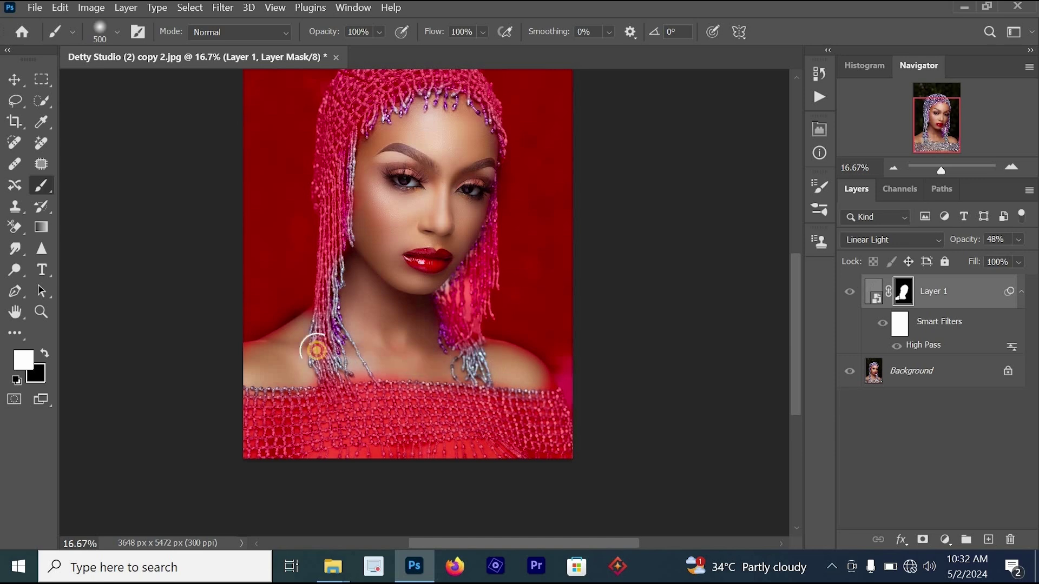
- Swap the foreground colour to black and hide the red overlay of Layer 1's mask
{"action": "key", "text": "ctrl+space"}
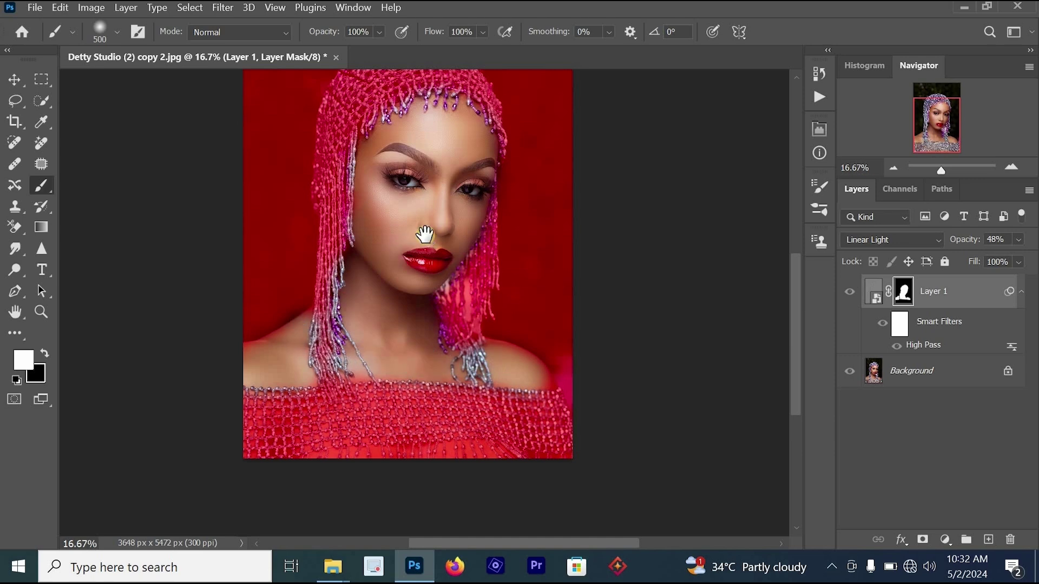
{"action": "left_click", "coordinate": [426, 236]}
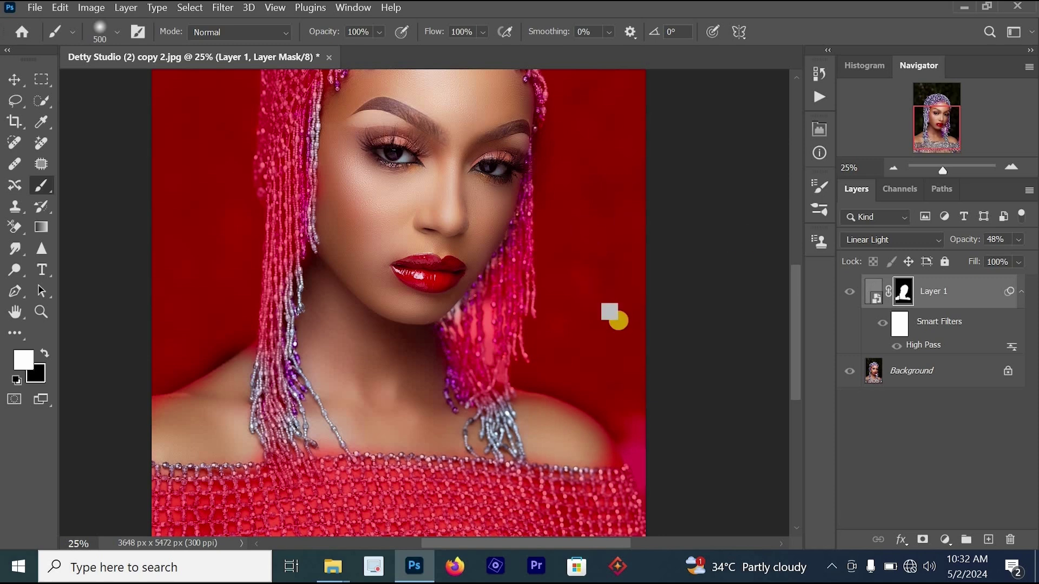
{"action": "left_click", "coordinate": [909, 192]}
{"action": "key", "text": "x"}
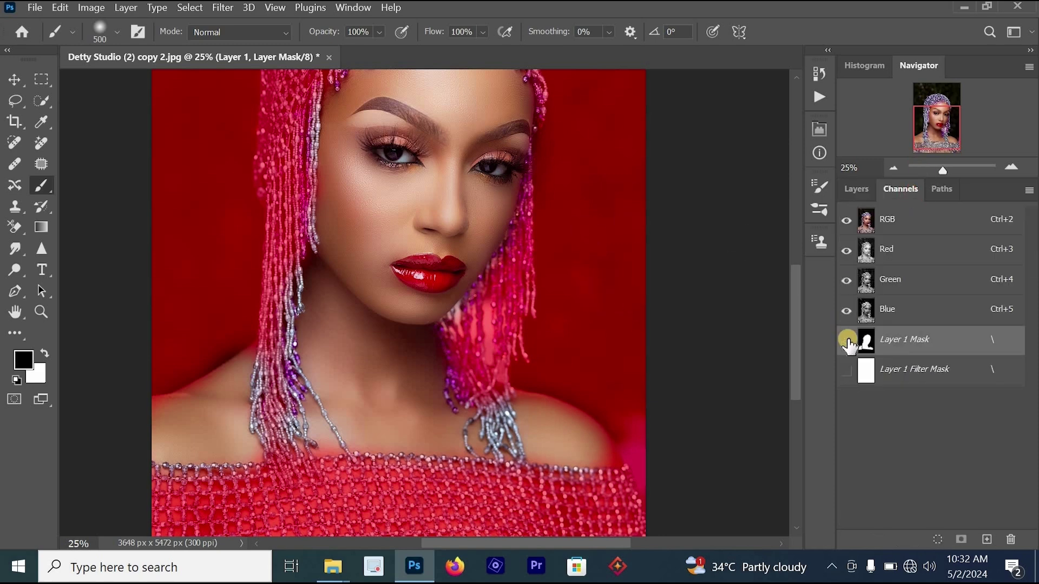
{"action": "left_click", "coordinate": [846, 340]}
{"action": "left_click", "coordinate": [859, 190]}
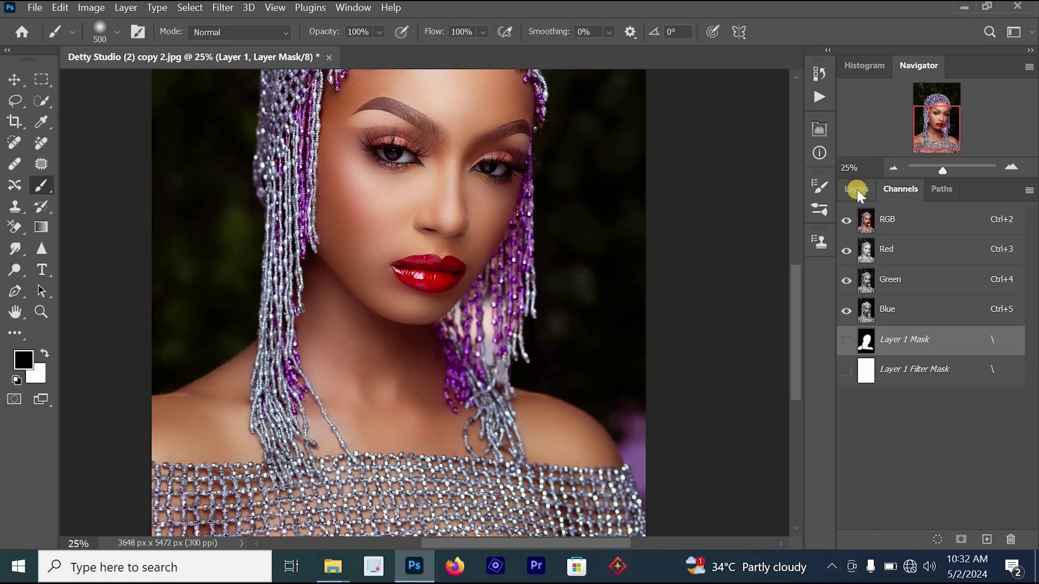
- Compare the face's skin texture around the eyes, nose and cheeks with the masked Layer 1 hidden and shown
{"action": "left_click", "coordinate": [489, 179], "text": "ctrl"}
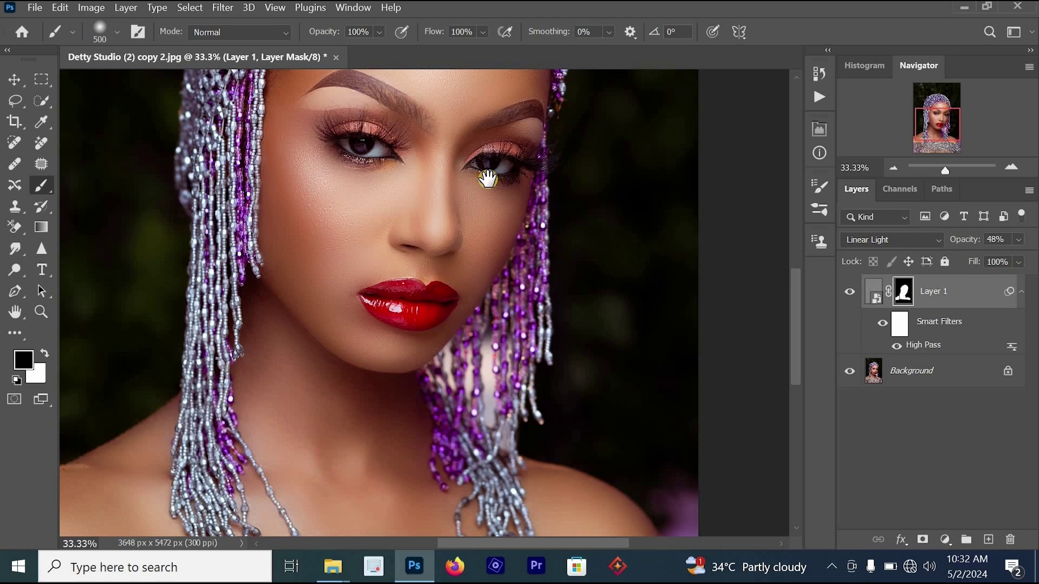
{"action": "left_click_drag", "start_coordinate": [488, 179], "coordinate": [526, 258]}
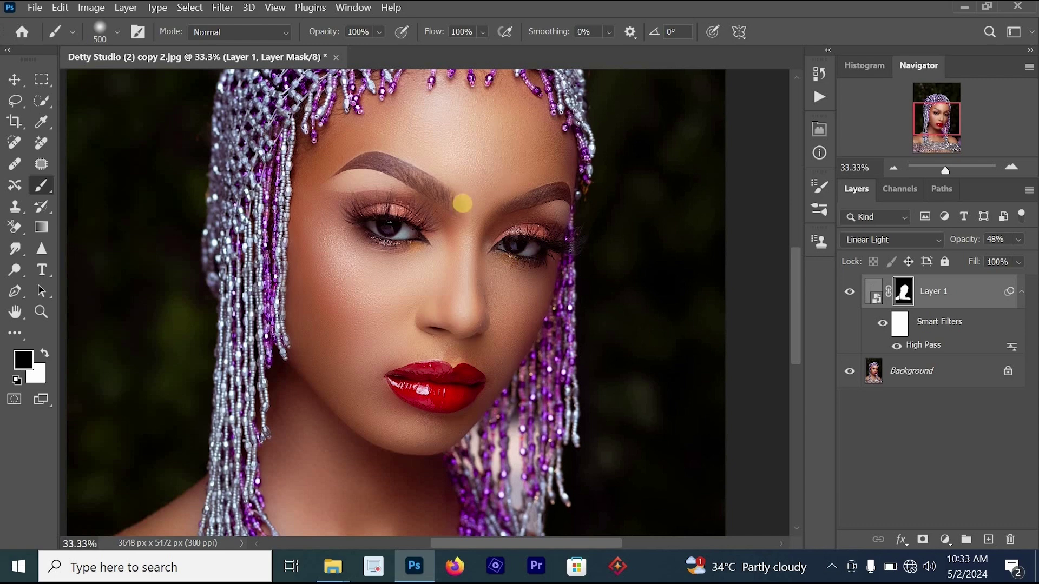
{"action": "left_click", "coordinate": [464, 204], "text": "ctrl"}
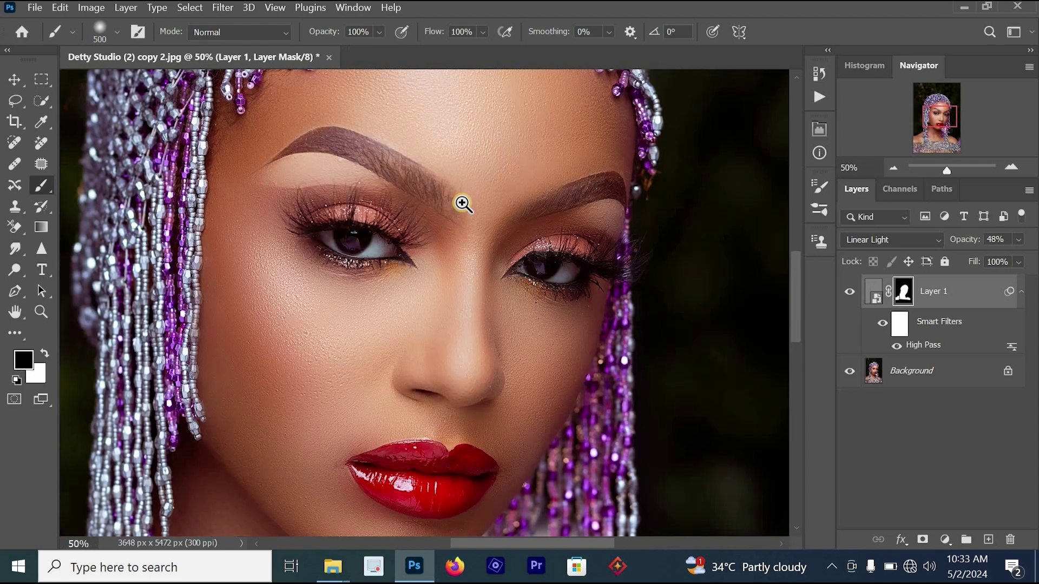
{"action": "left_click", "coordinate": [476, 228], "text": "ctrl"}
{"action": "left_click", "coordinate": [479, 229], "text": "ctrl+alt"}
{"action": "left_click", "coordinate": [853, 293]}
{"action": "left_click", "coordinate": [853, 293]}
{"action": "left_click", "coordinate": [521, 320], "text": "ctrl"}
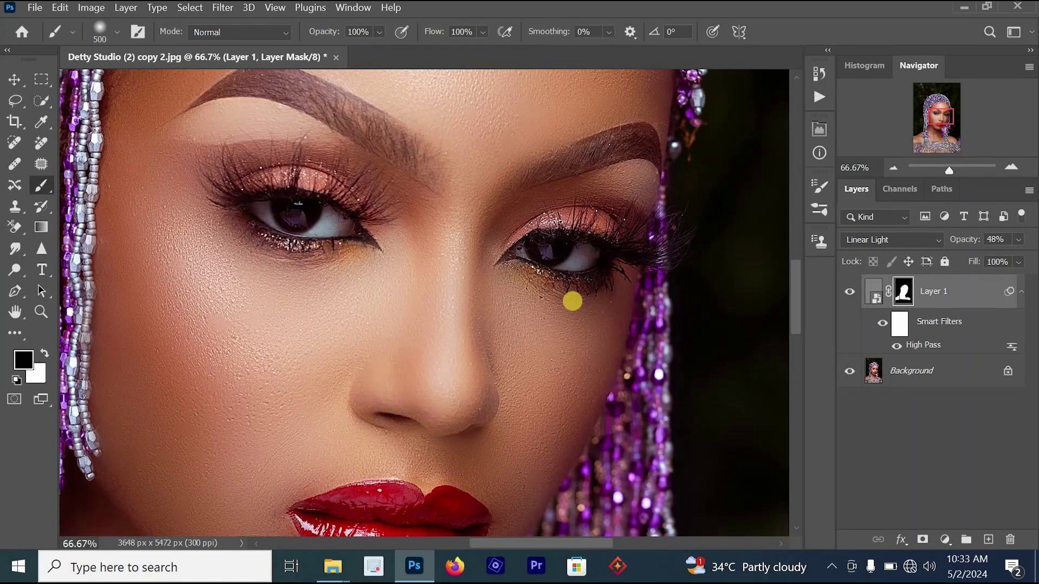
- Examine the retouching actions in the Detty Magic Actions set, including Skin Texture and Skin Texture 16Bit
{"action": "left_click", "coordinate": [819, 103]}
{"action": "left_click", "coordinate": [666, 104]}
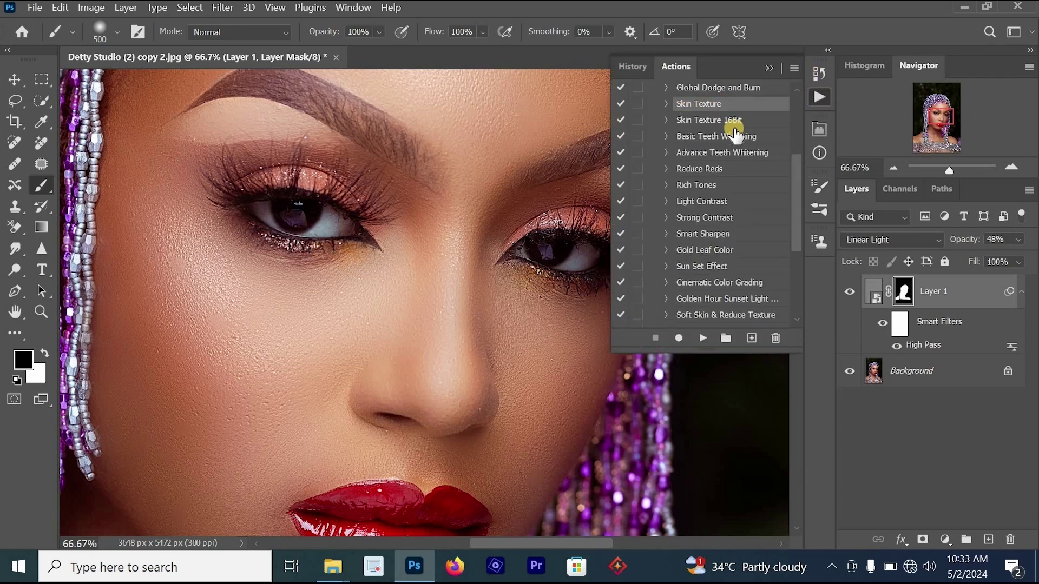
{"action": "scroll", "coordinate": [800, 177], "scroll_direction": "up", "scroll_amount": 5}
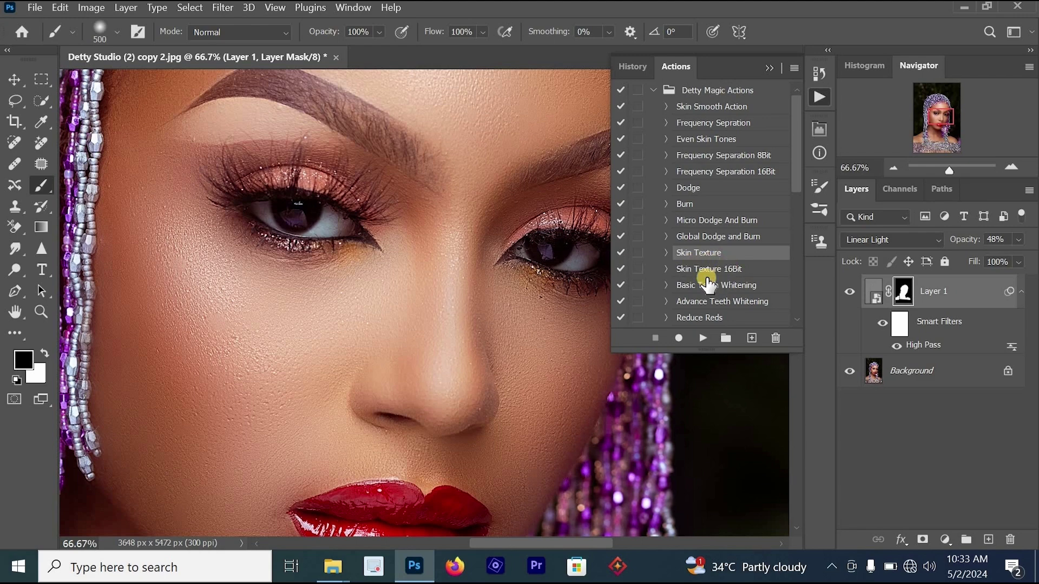
{"action": "left_click", "coordinate": [737, 270]}
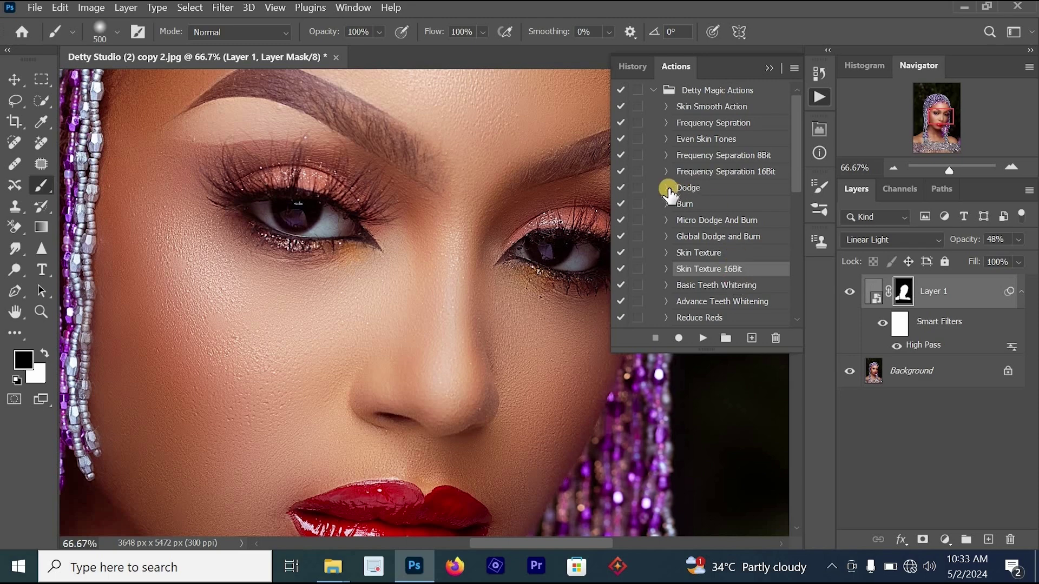
{"action": "left_click", "coordinate": [654, 90]}
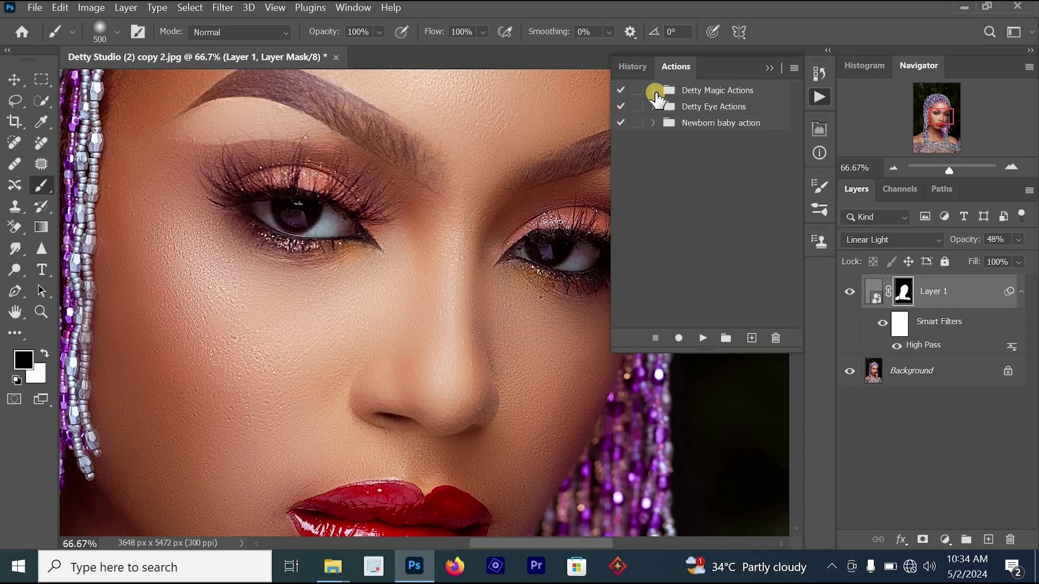
{"action": "left_click", "coordinate": [654, 91]}
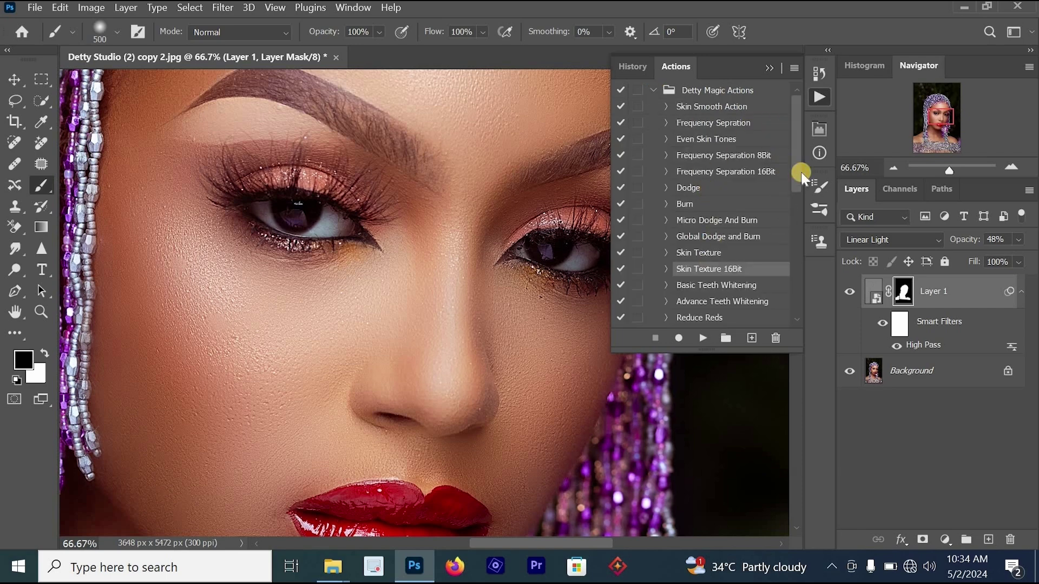
{"action": "left_click_drag", "start_coordinate": [798, 208], "coordinate": [788, 261]}
{"action": "scroll", "coordinate": [795, 195], "scroll_direction": "up", "scroll_amount": 4}
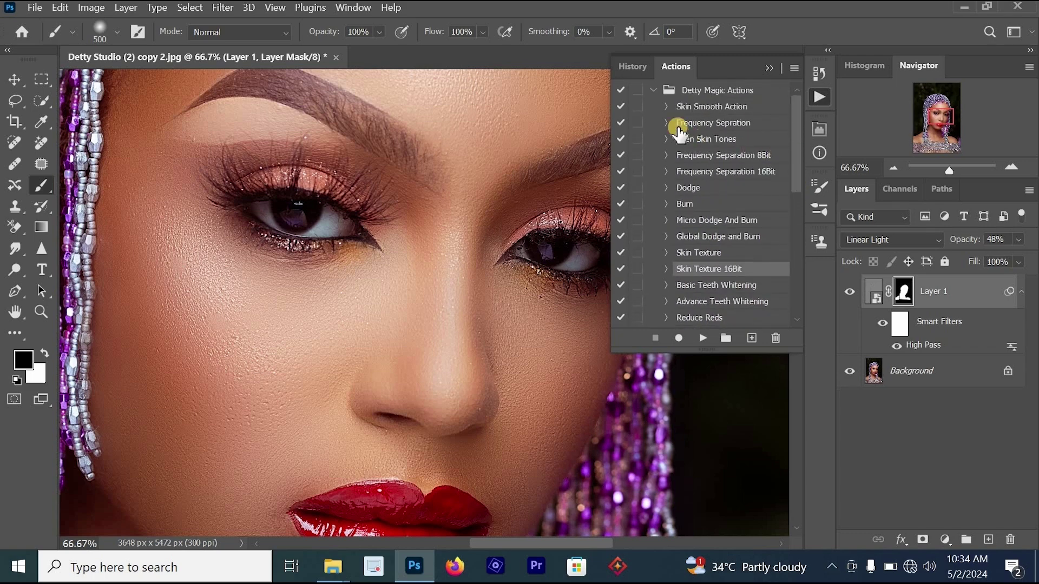
{"action": "left_click", "coordinate": [656, 91]}
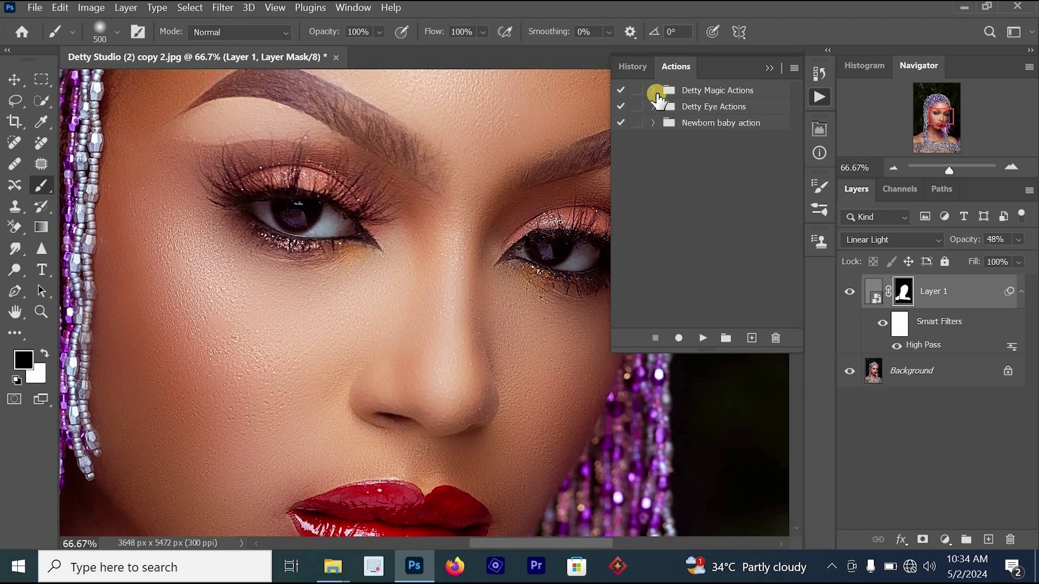
{"action": "left_click", "coordinate": [645, 151]}
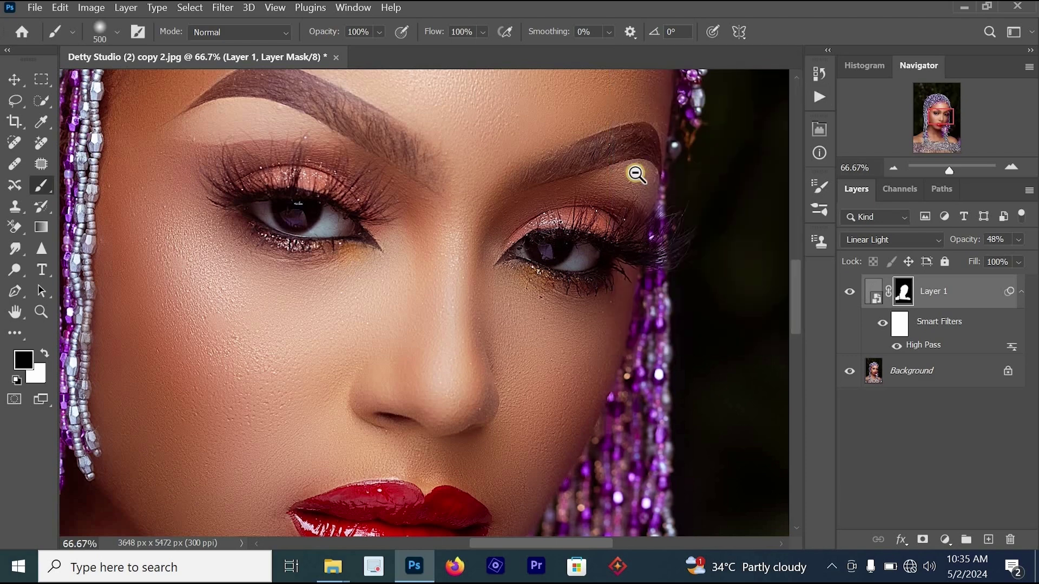
- Delete Layer 1's mask and the High Pass layer itself, leaving only the Background
{"action": "left_click", "coordinate": [637, 174], "text": "alt"}
{"action": "left_click", "coordinate": [636, 172], "text": "alt"}
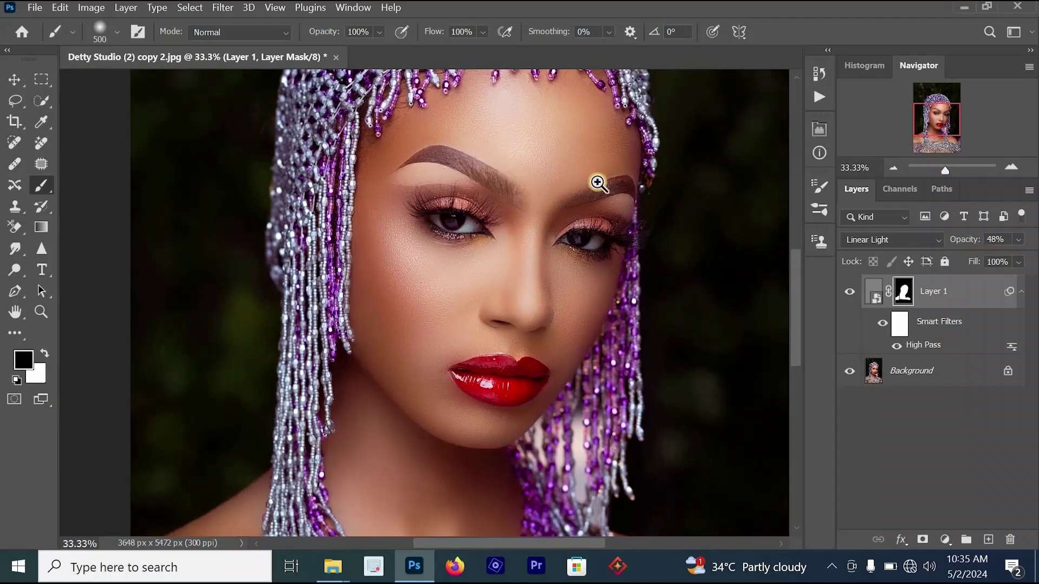
{"action": "left_click", "coordinate": [597, 172]}
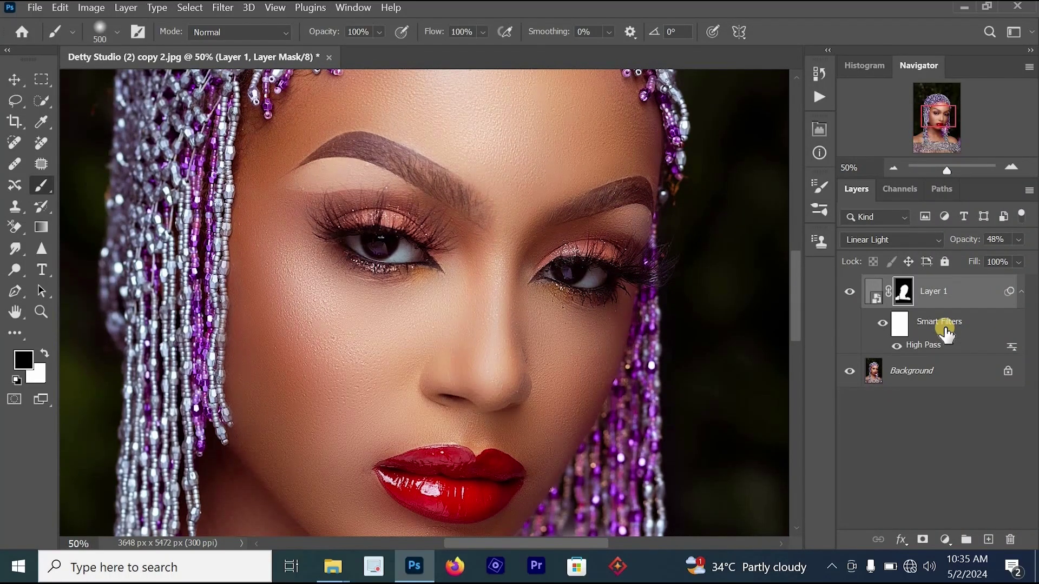
{"action": "key", "text": "Delete"}
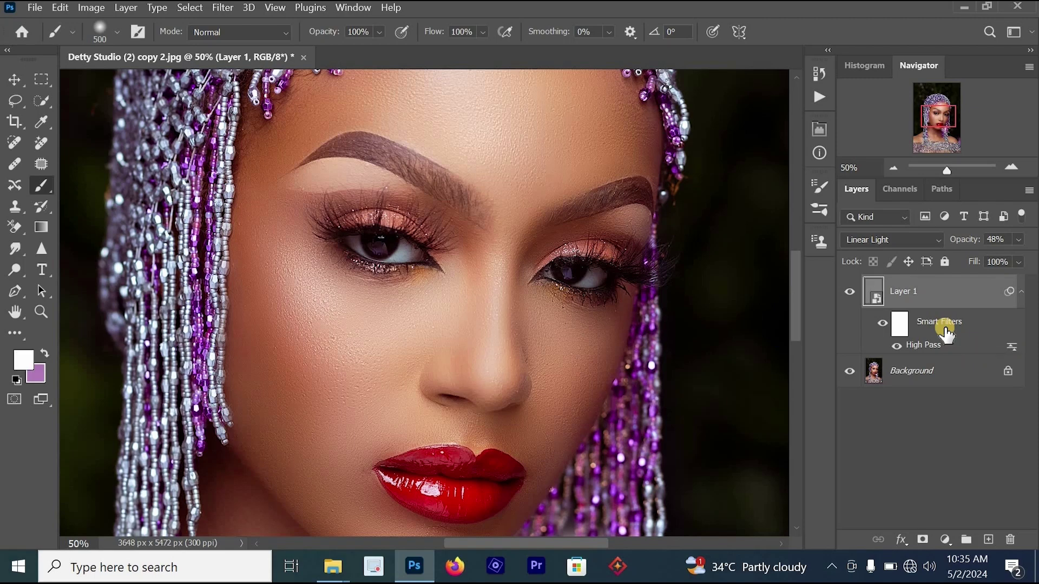
{"action": "key", "text": "Delete"}
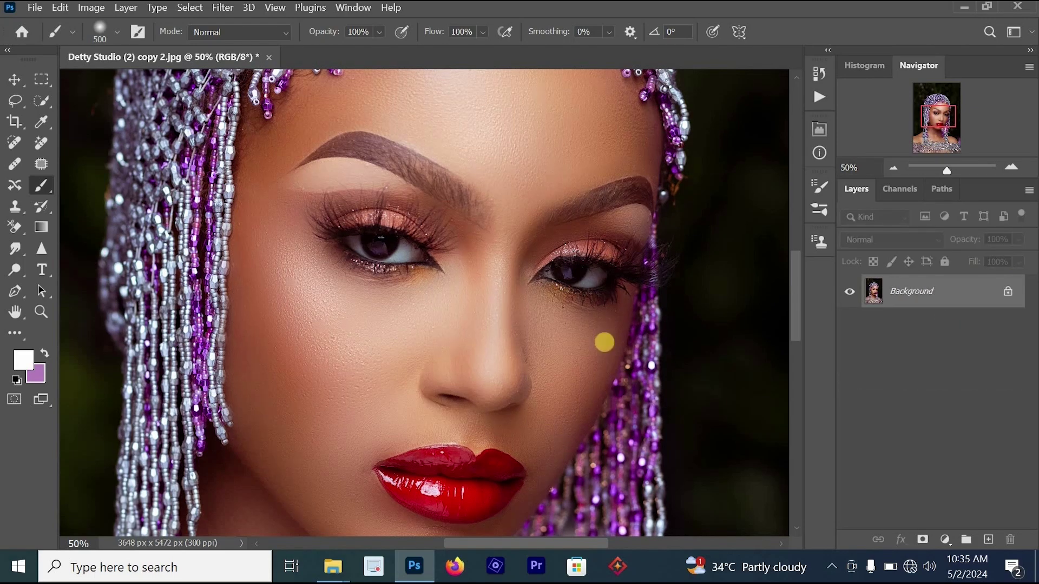
- Duplicate the Background layer
{"action": "left_click", "coordinate": [594, 341], "text": "ctrl+alt"}
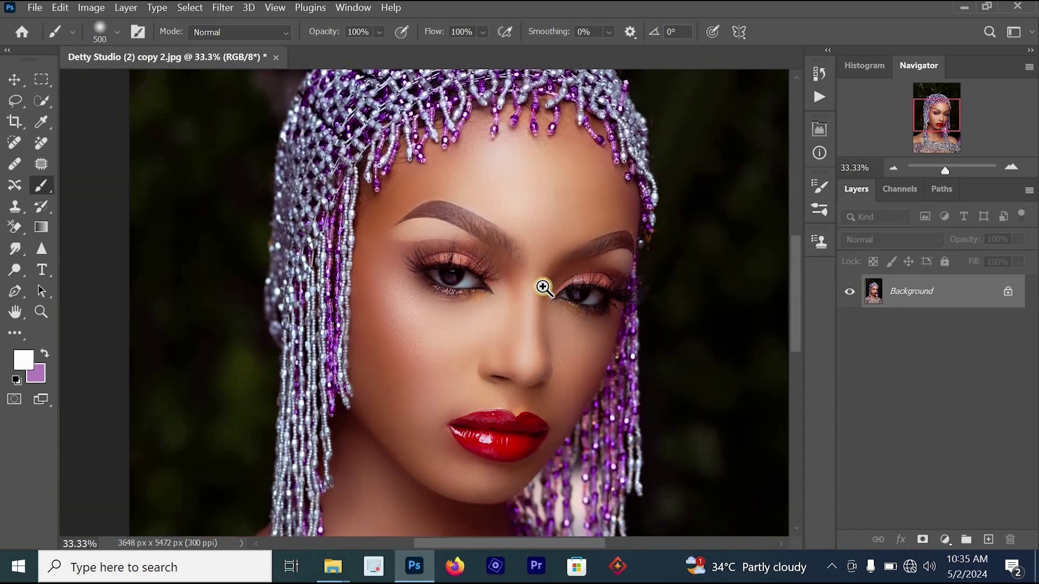
{"action": "left_click", "coordinate": [556, 319], "text": "ctrl"}
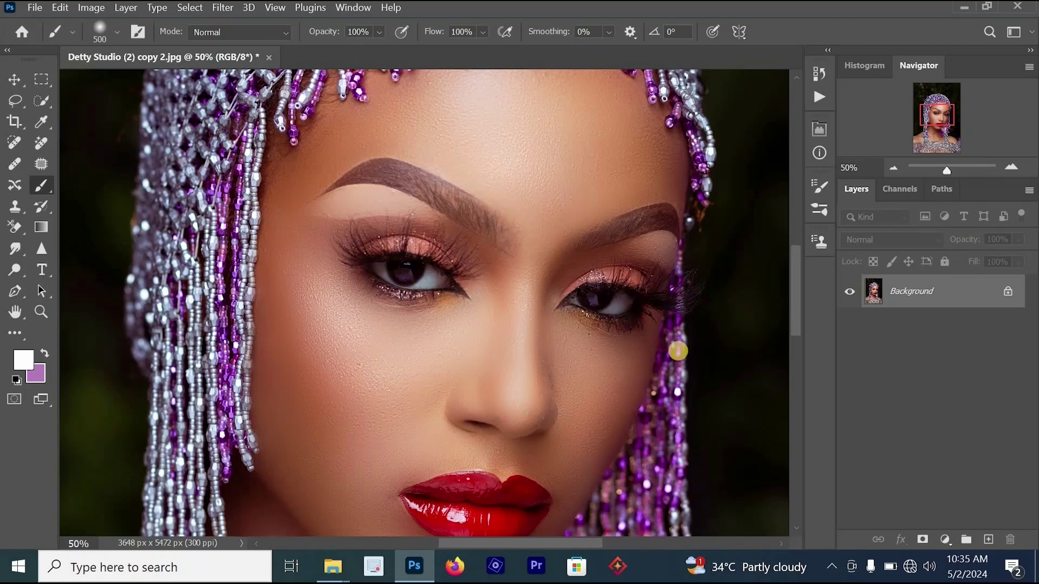
{"action": "key", "text": "ctrl+j"}
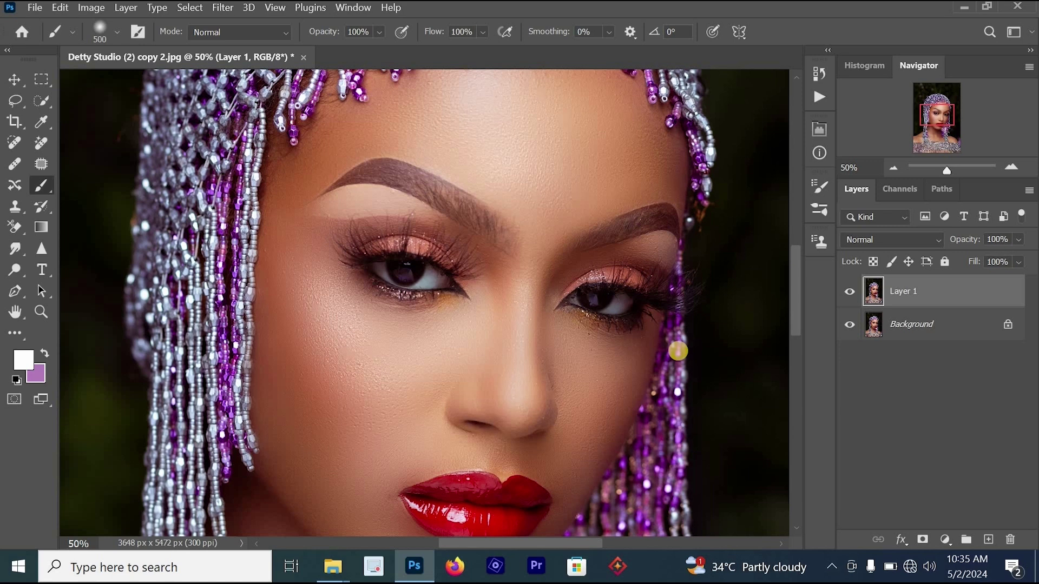
{"action": "left_click", "coordinate": [231, 7]}
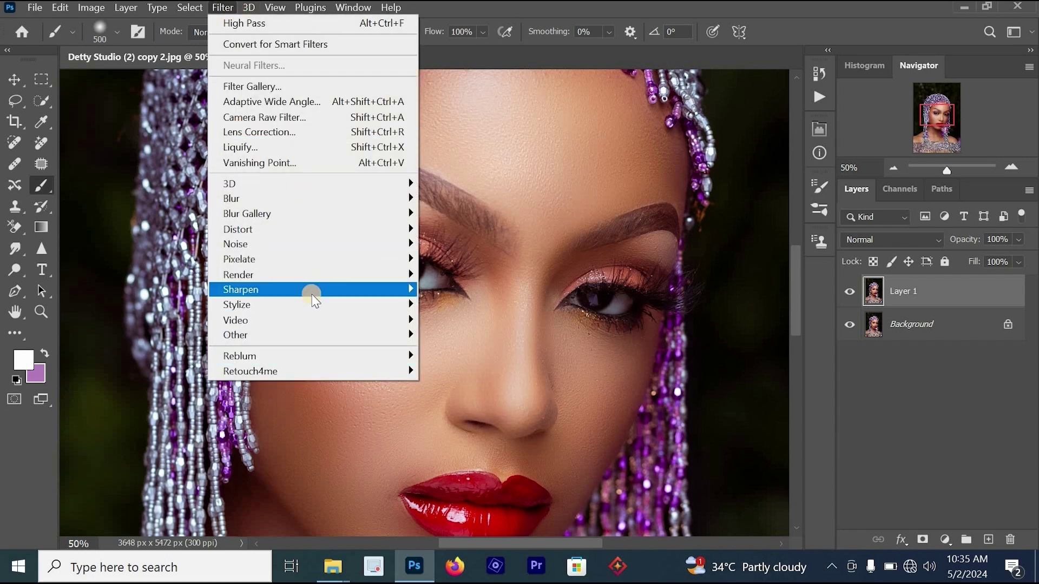
{"action": "mouse_move", "coordinate": [312, 293]}
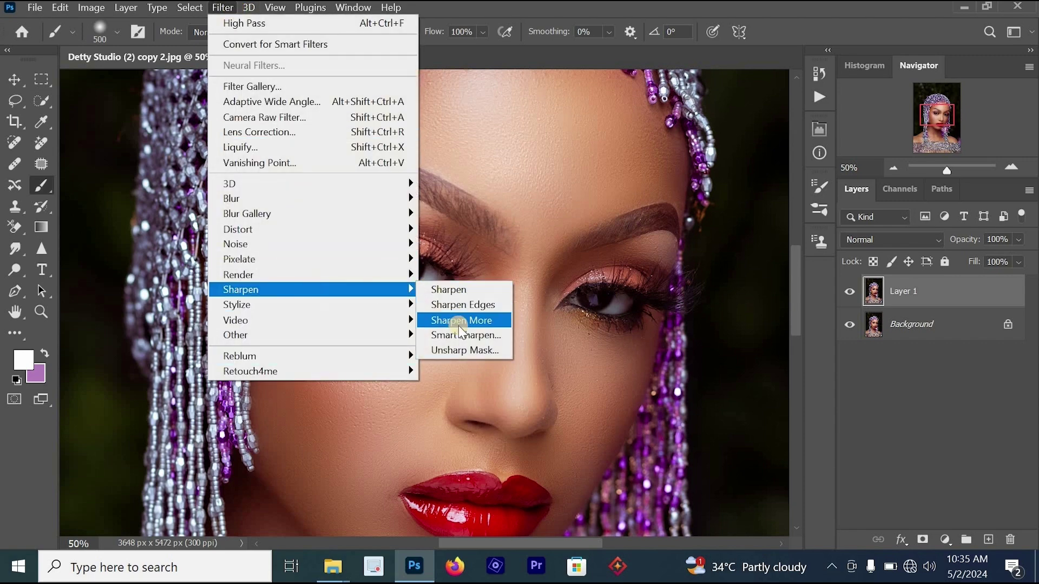
{"action": "left_click", "coordinate": [466, 56]}
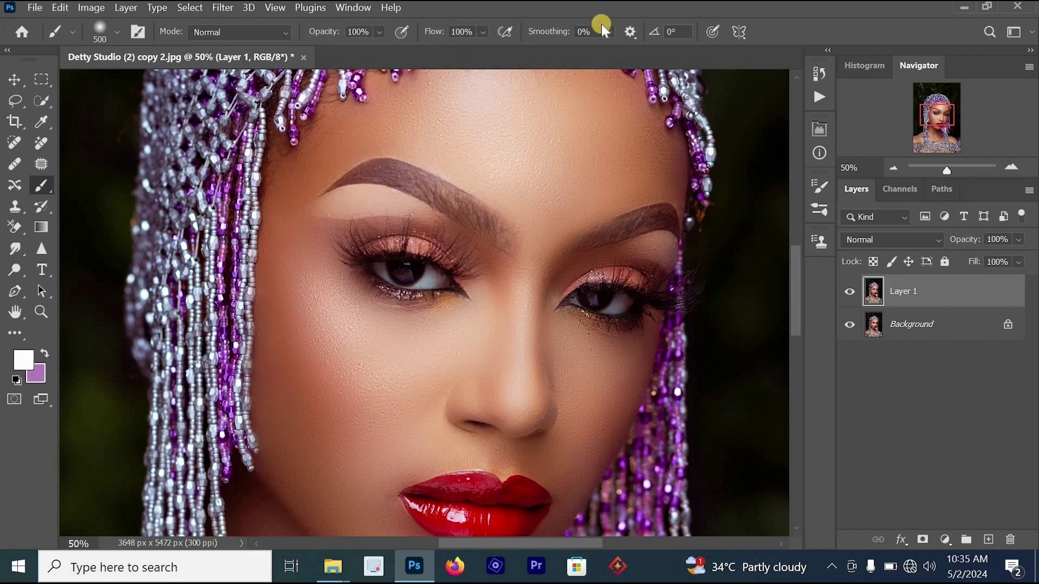
- Run the Skin Texture action from the Detty Magic Actions set and merge its masked layer down into Layer 1
{"action": "left_click", "coordinate": [820, 97]}
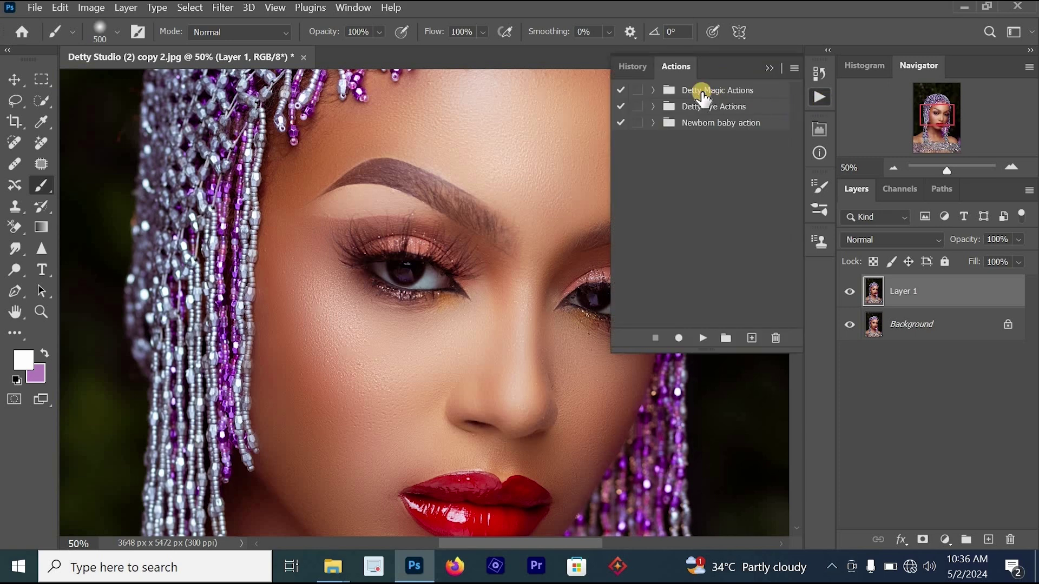
{"action": "left_click", "coordinate": [653, 107]}
{"action": "left_click", "coordinate": [654, 107]}
{"action": "left_click", "coordinate": [654, 106]}
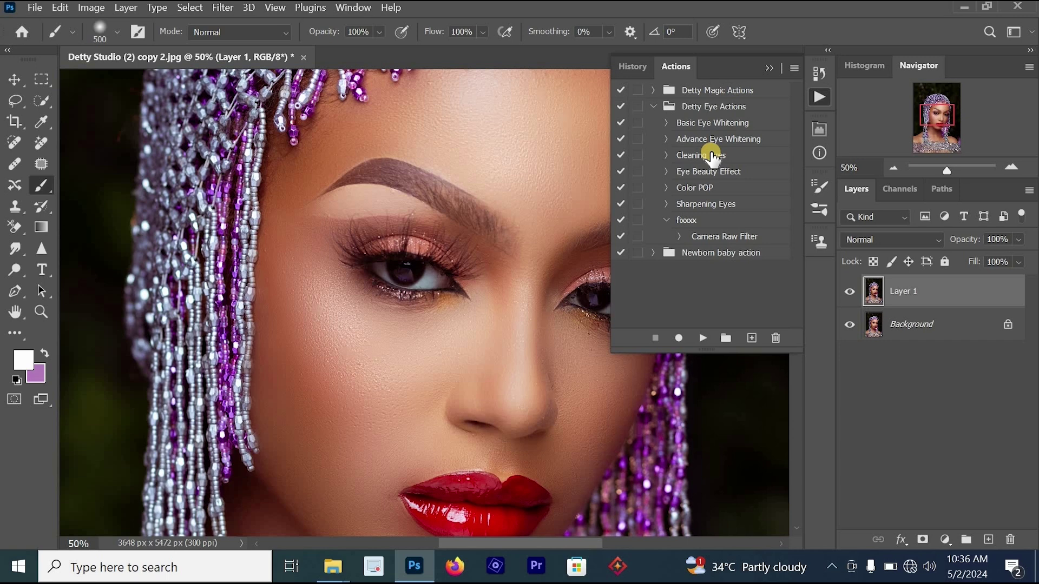
{"action": "left_click", "coordinate": [654, 106]}
{"action": "left_click", "coordinate": [653, 90]}
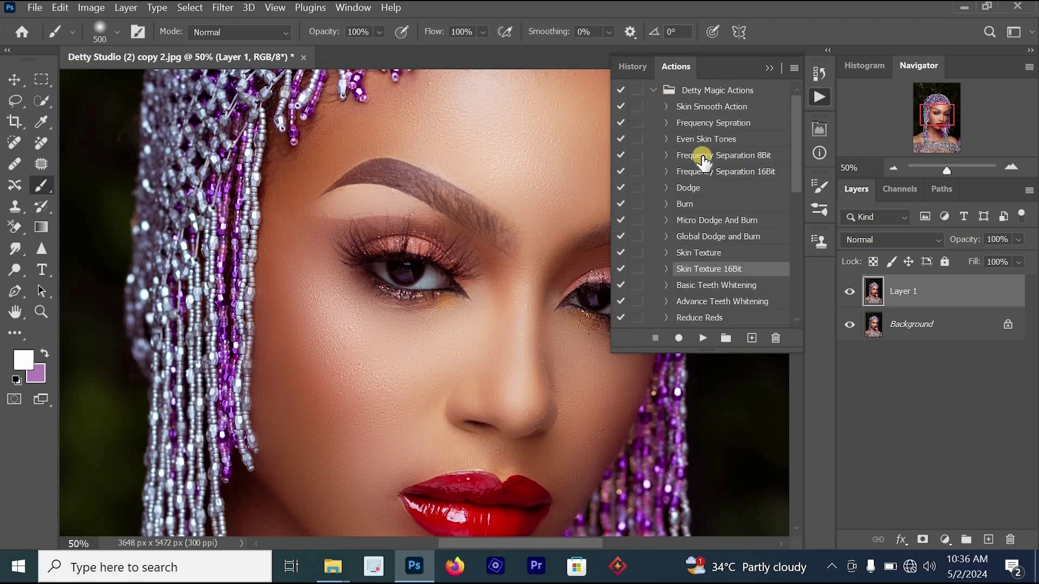
{"action": "left_click", "coordinate": [698, 253]}
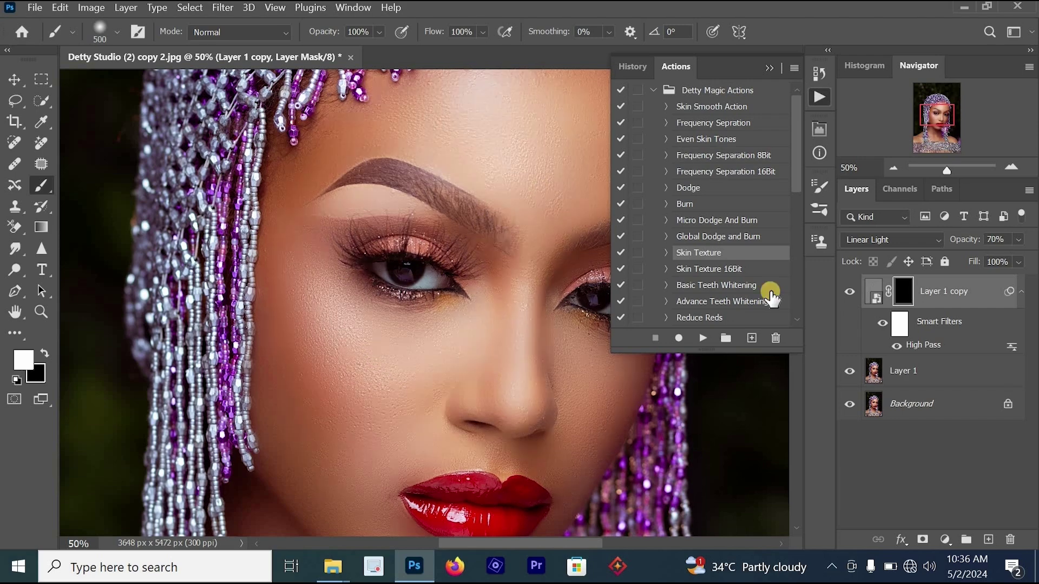
{"action": "key", "text": "ctrl+e"}
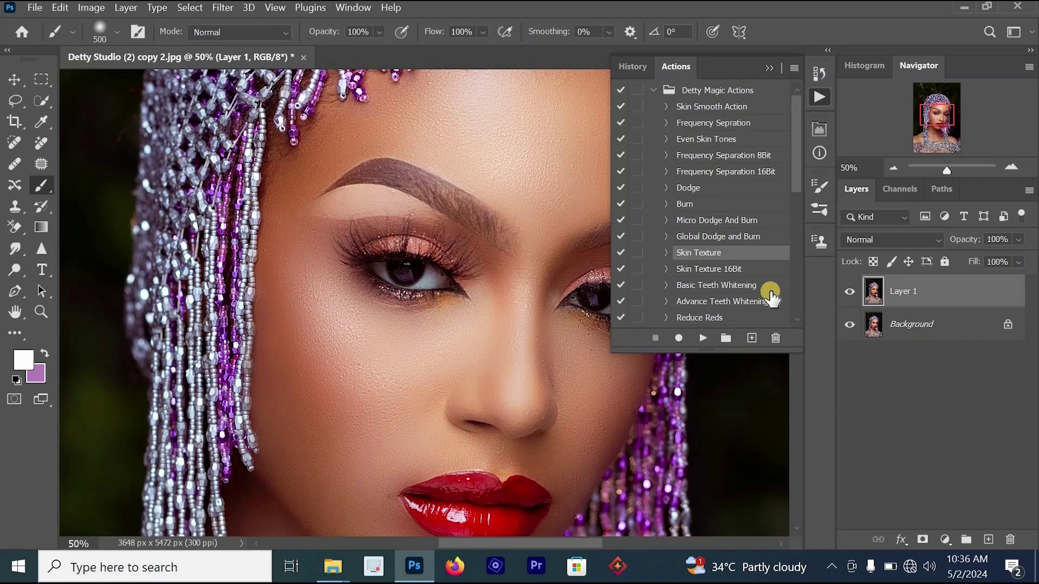
{"action": "left_click", "coordinate": [769, 70]}
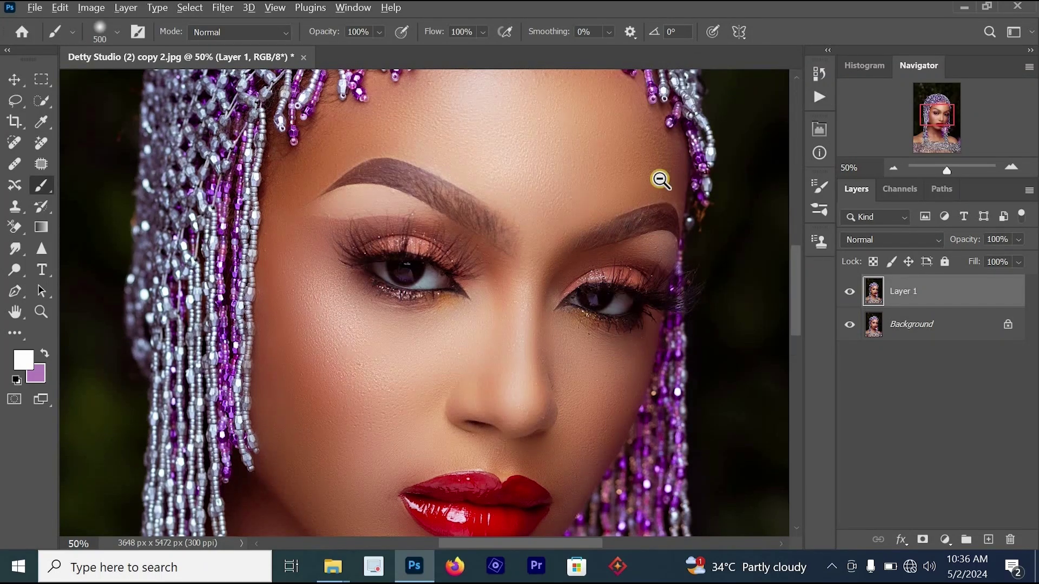
{"action": "left_click", "coordinate": [662, 180], "text": "alt"}
{"action": "left_click", "coordinate": [658, 209], "text": "alt"}
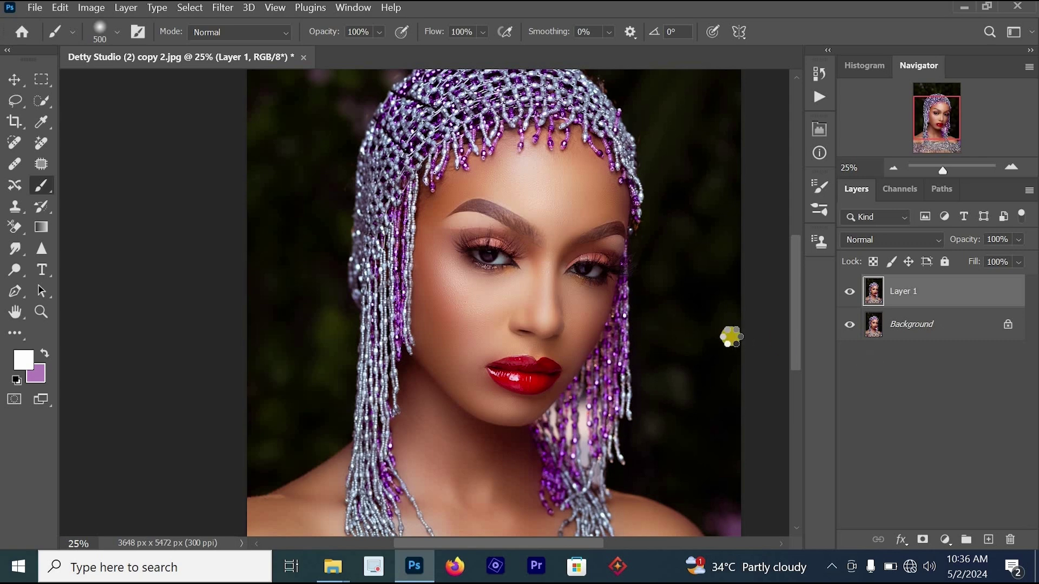
{"action": "key", "text": "shift+ctrl+a"}
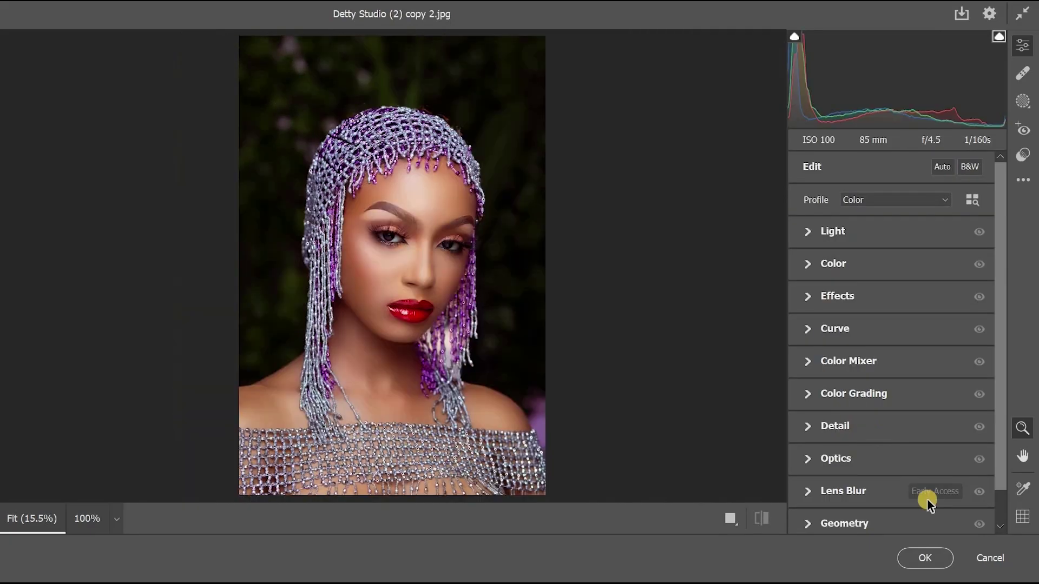
{"action": "left_click", "coordinate": [991, 558]}
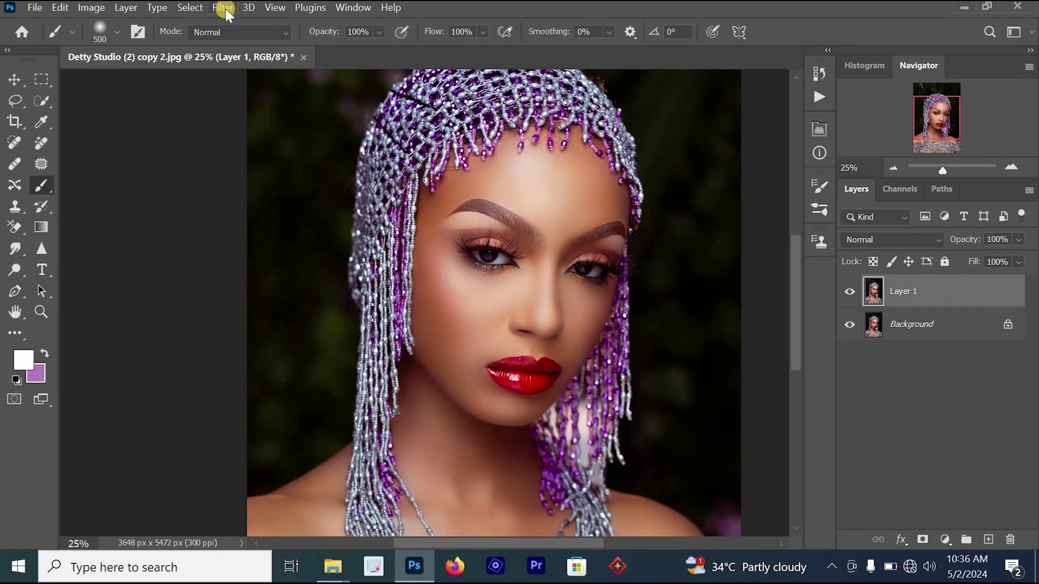
- Open the Camera Raw Filter on Layer 1 and set the Detail Sharpening to 18
{"action": "left_click", "coordinate": [225, 9]}
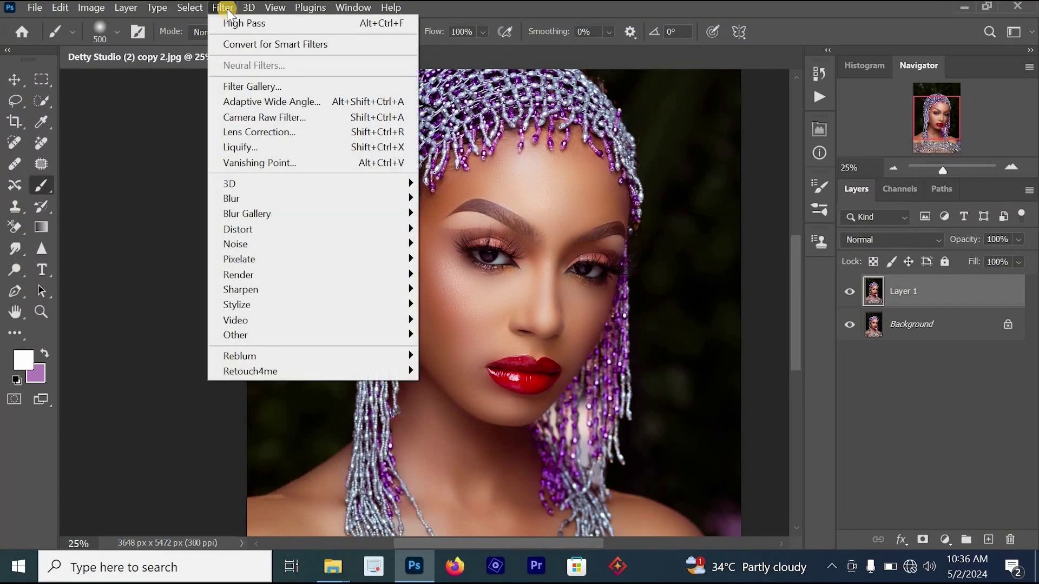
{"action": "left_click", "coordinate": [293, 123]}
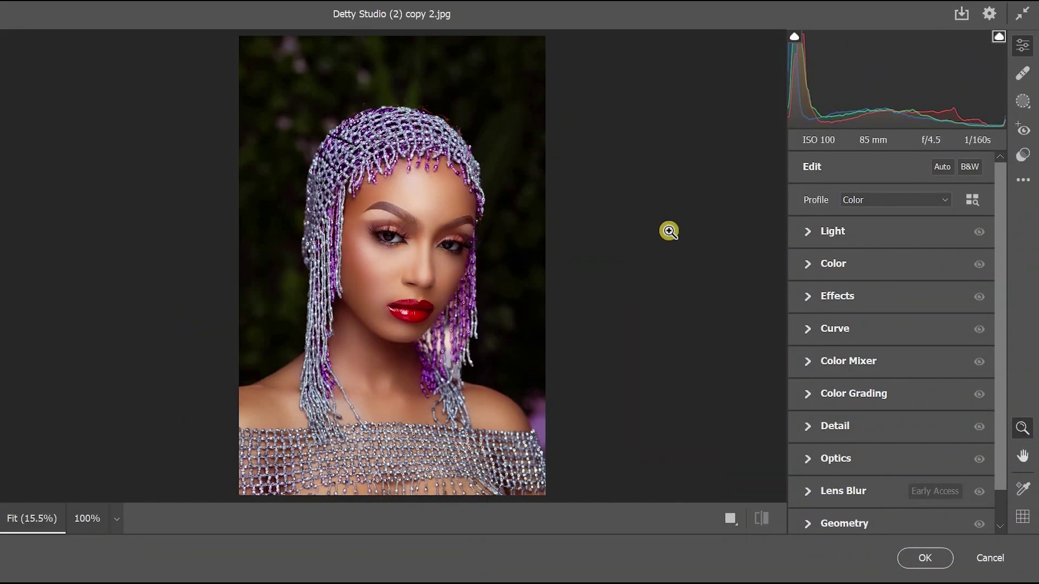
{"action": "left_click", "coordinate": [805, 265]}
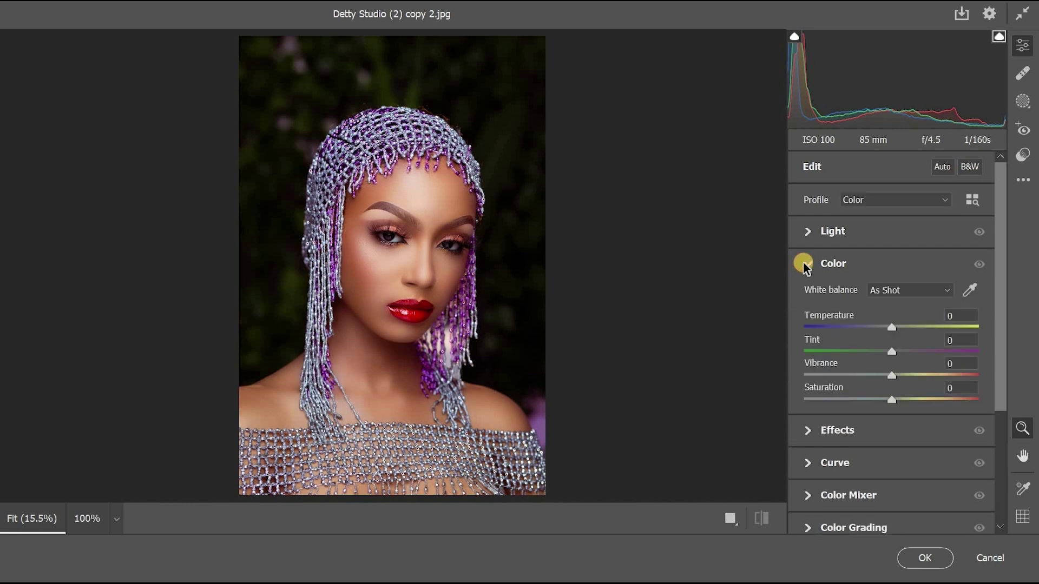
{"action": "left_click", "coordinate": [805, 265]}
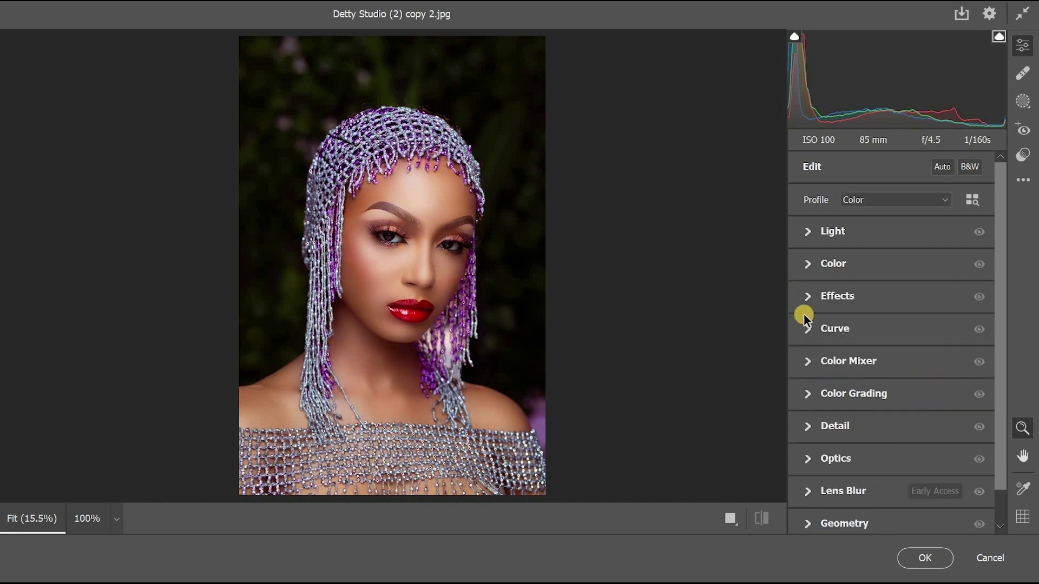
{"action": "left_click", "coordinate": [803, 425]}
{"action": "left_click", "coordinate": [427, 261]}
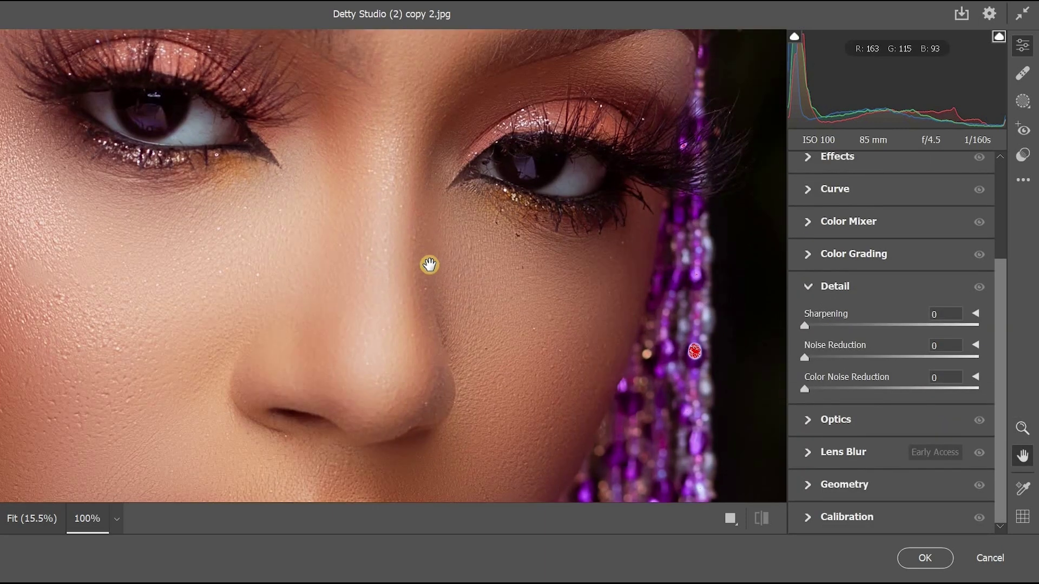
{"action": "left_click_drag", "start_coordinate": [806, 325], "coordinate": [828, 332]}
{"action": "key", "text": "ctrl+alt"}
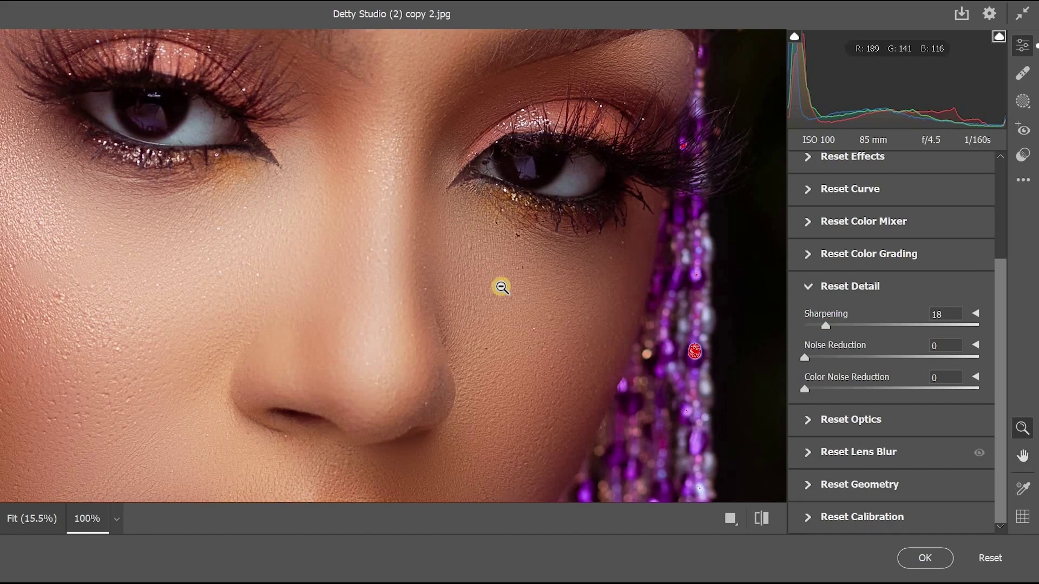
{"action": "left_click", "coordinate": [501, 287], "text": "ctrl+alt"}
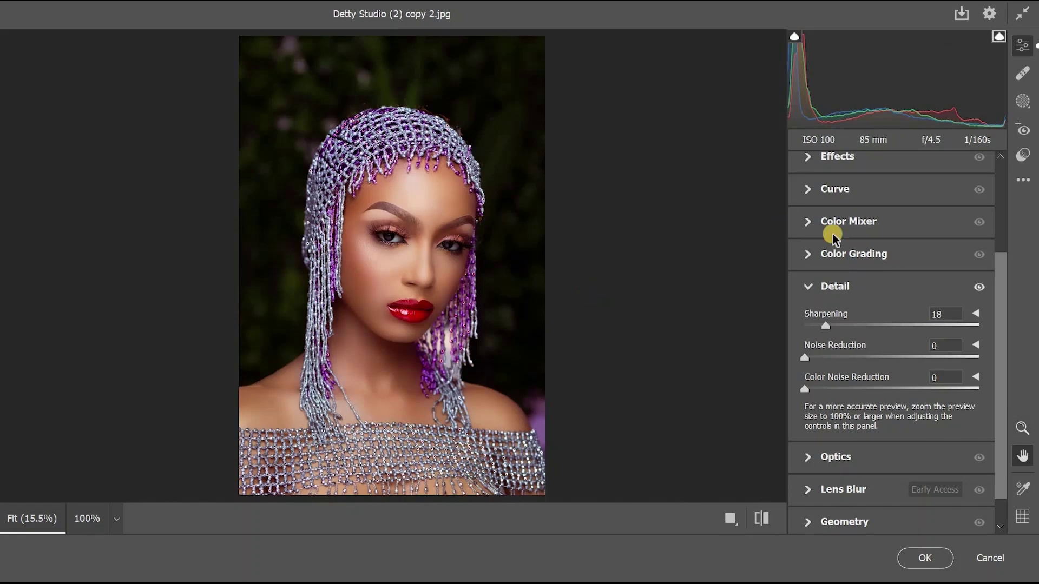
- Set the Camera Raw Effects to Clarity +30 and Texture +17
{"action": "left_click", "coordinate": [808, 288]}
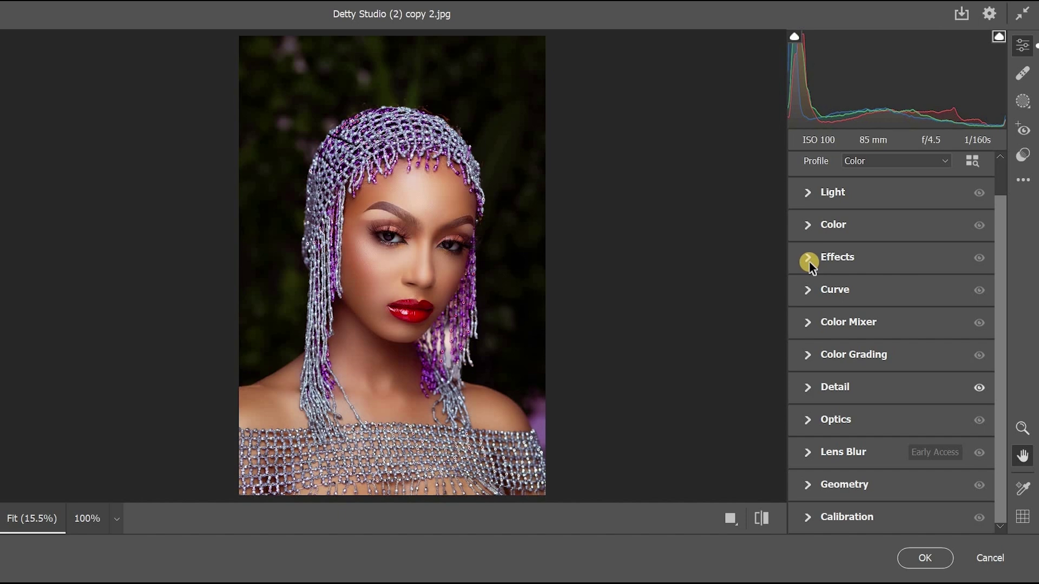
{"action": "left_click", "coordinate": [809, 260]}
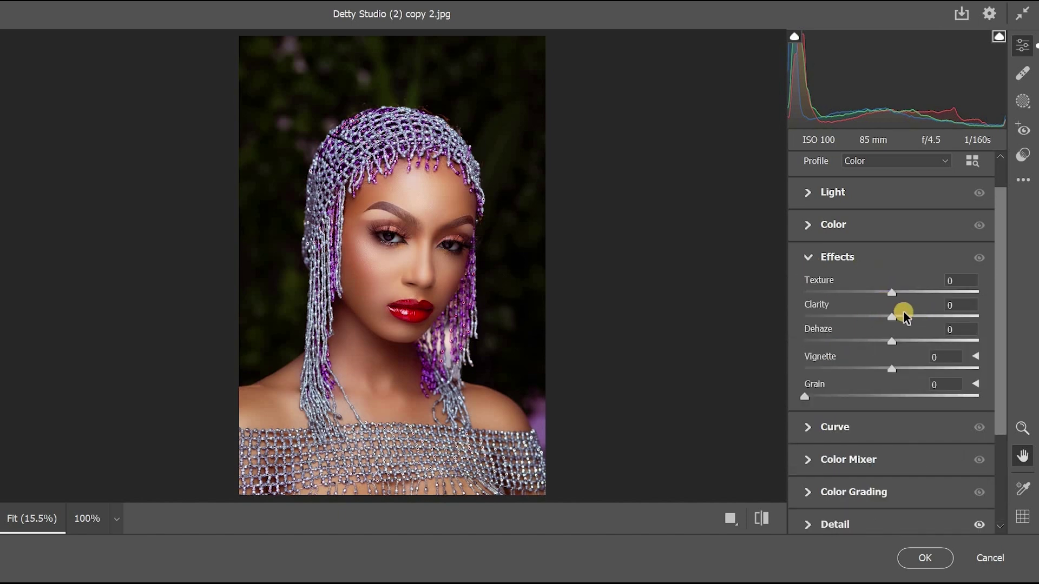
{"action": "left_click_drag", "start_coordinate": [893, 318], "coordinate": [918, 324]}
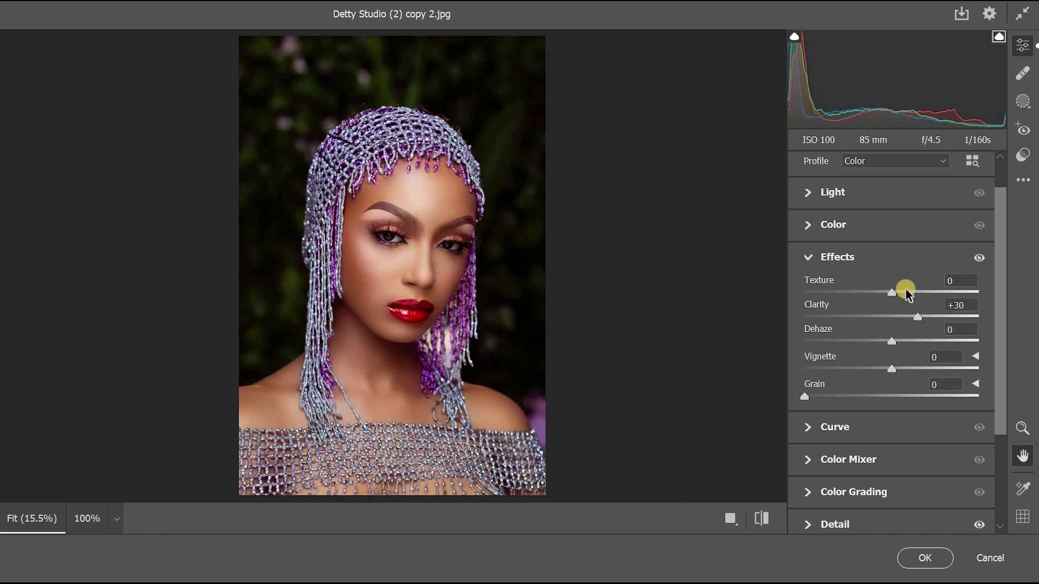
{"action": "left_click_drag", "start_coordinate": [892, 292], "coordinate": [909, 297]}
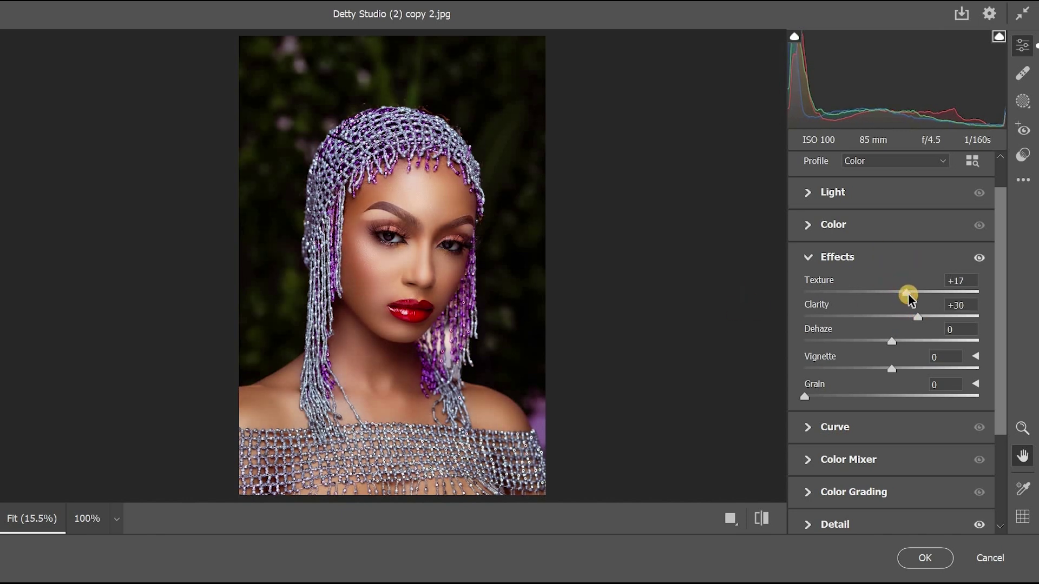
- Check the eye and skin detail at 100% and apply the Camera Raw adjustments to Layer 1
{"action": "key", "text": "z"}
{"action": "left_click", "coordinate": [430, 238]}
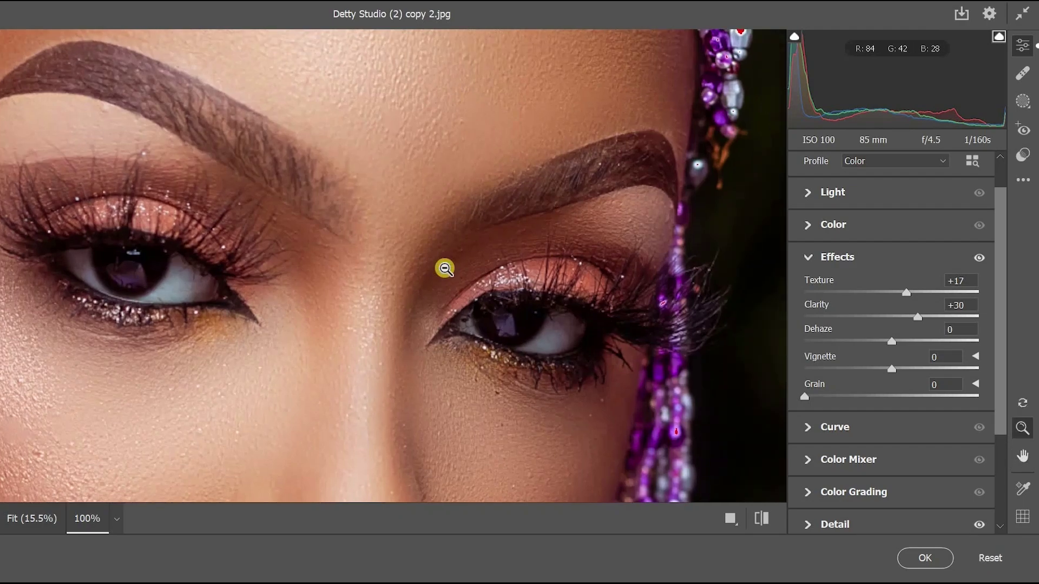
{"action": "left_click", "coordinate": [455, 274], "text": "alt"}
{"action": "key", "text": "h"}
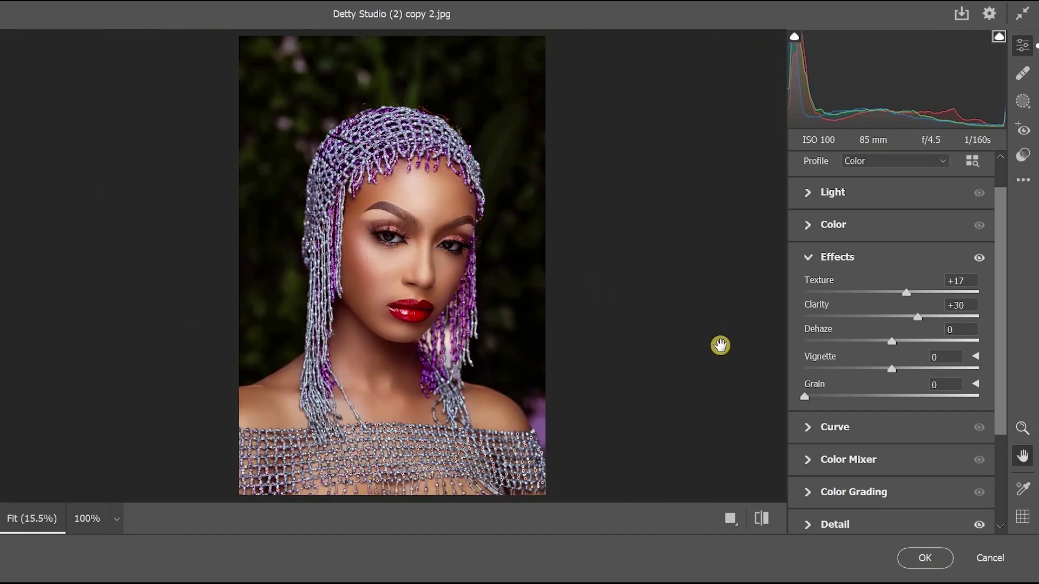
{"action": "key", "text": "z"}
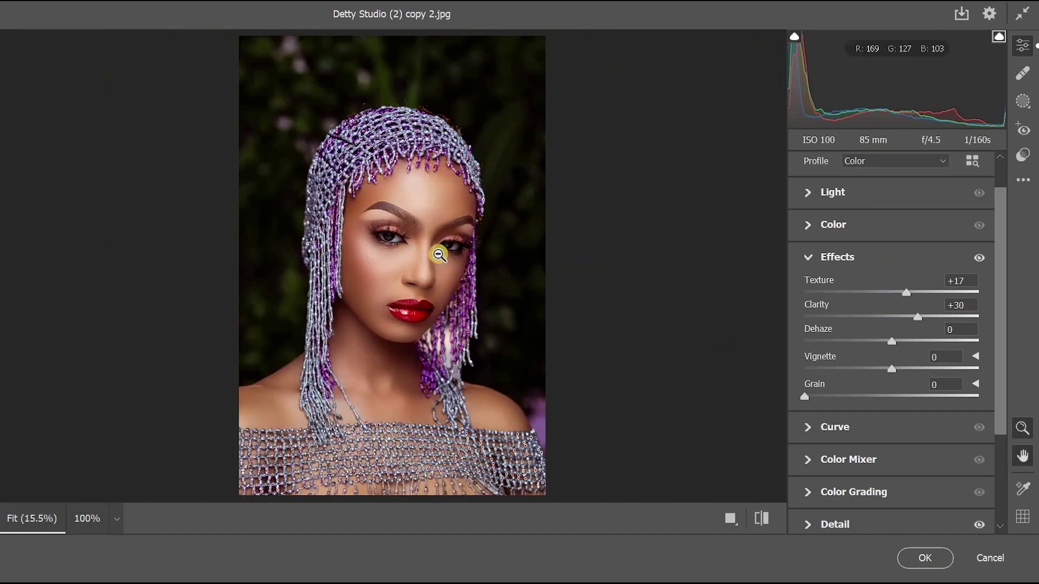
{"action": "left_click", "coordinate": [438, 255]}
{"action": "left_click", "coordinate": [436, 253], "text": "alt"}
{"action": "key", "text": "h"}
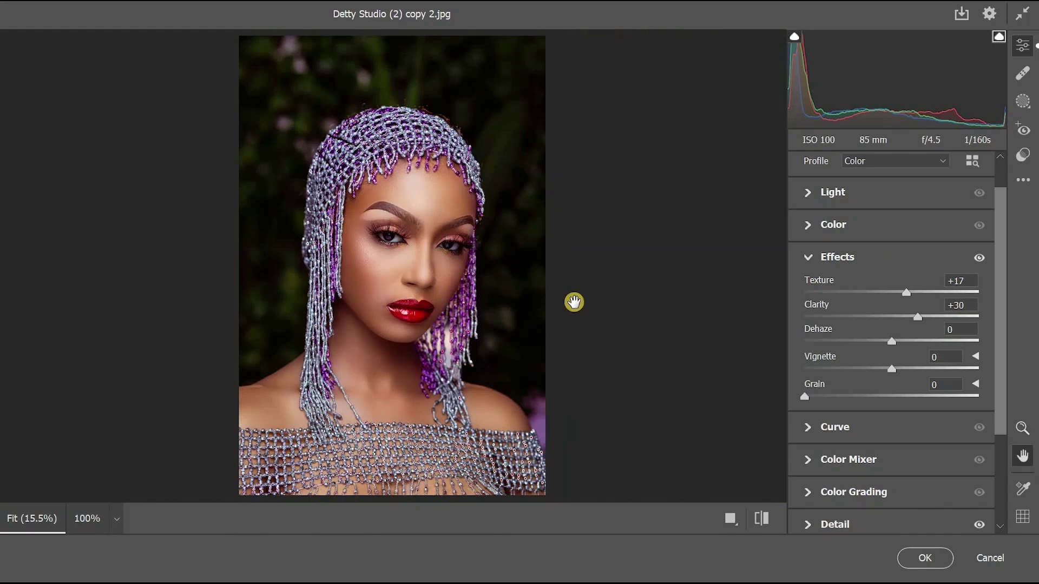
{"action": "left_click", "coordinate": [916, 559]}
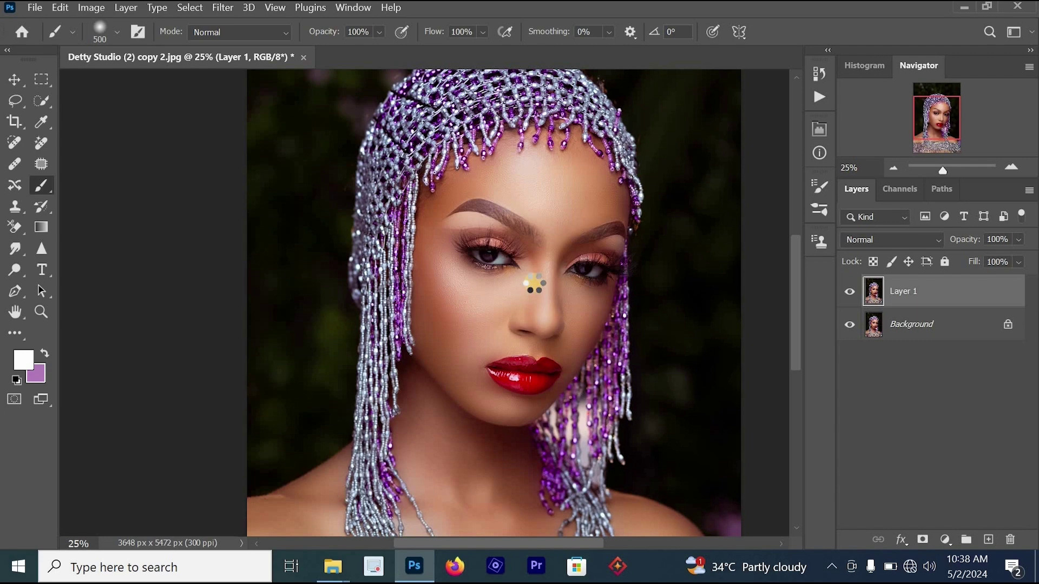
- Examine the sharpened face up close and compare the whole portrait with Layer 1 hidden and shown
{"action": "left_click", "coordinate": [550, 266], "text": "ctrl"}
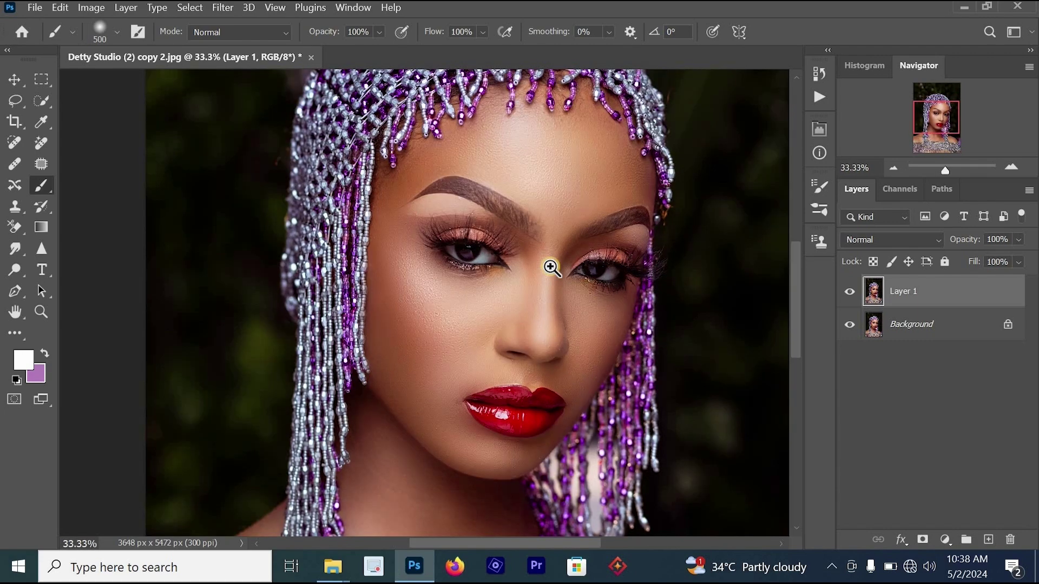
{"action": "left_click", "coordinate": [551, 266], "text": "ctrl"}
{"action": "left_click_drag", "start_coordinate": [573, 308], "coordinate": [457, 267]}
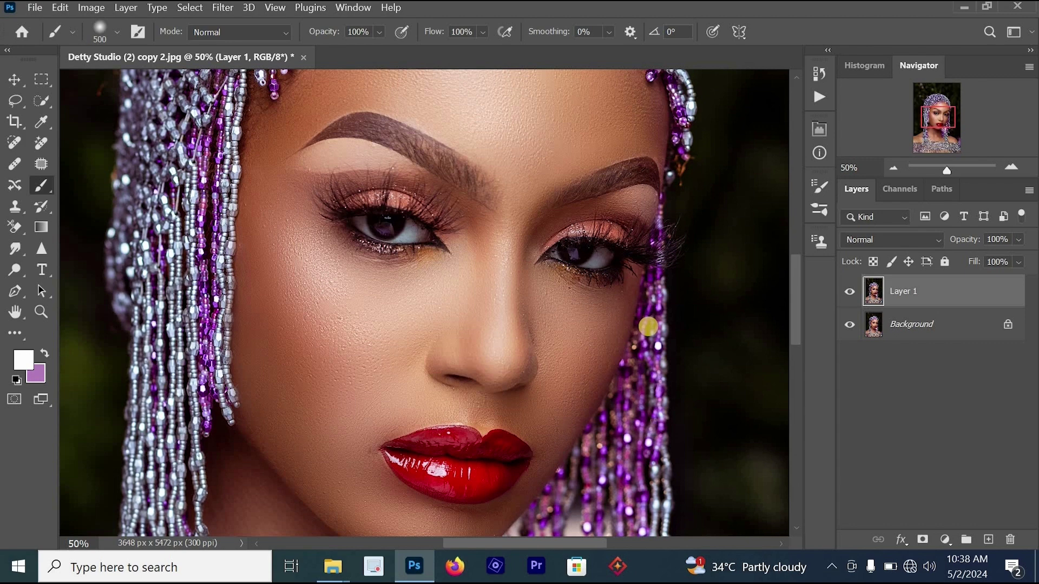
{"action": "scroll", "coordinate": [648, 326], "scroll_direction": "down", "scroll_amount": 1}
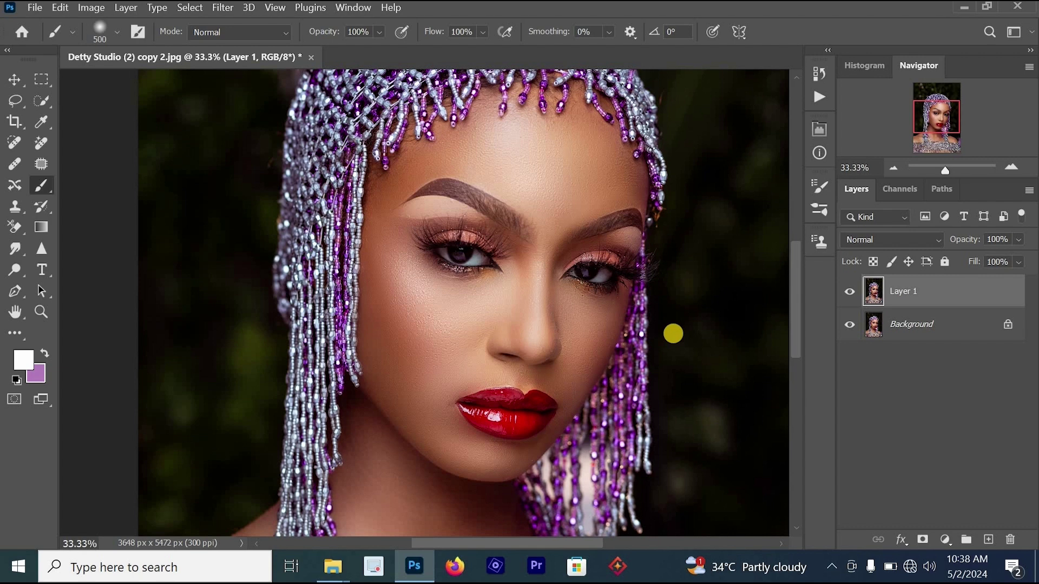
{"action": "key", "text": "bracketleft"}
{"action": "key", "text": "ctrl+minus"}
{"action": "left_click", "coordinate": [849, 292]}
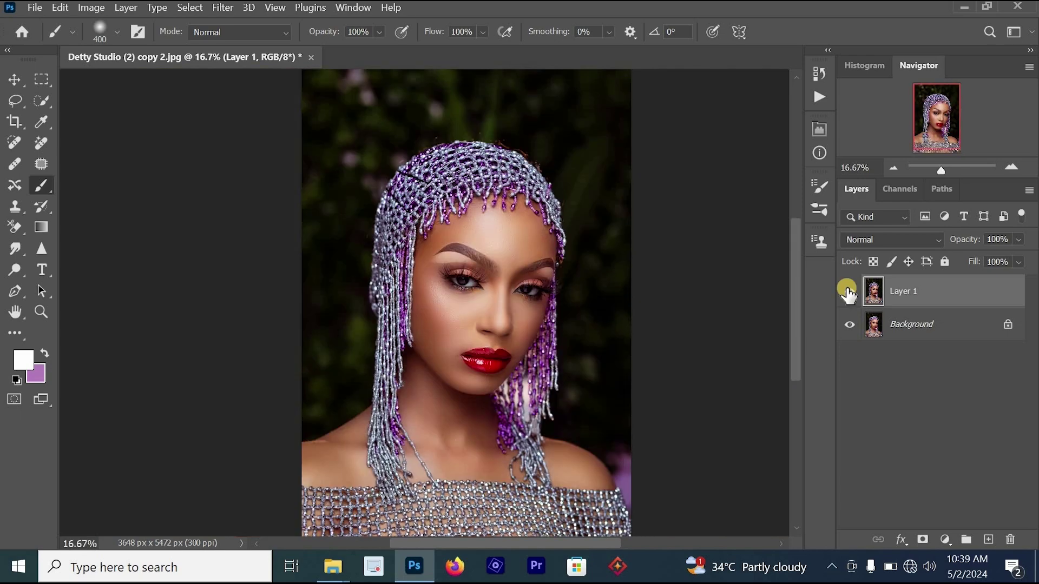
{"action": "left_click", "coordinate": [849, 292]}
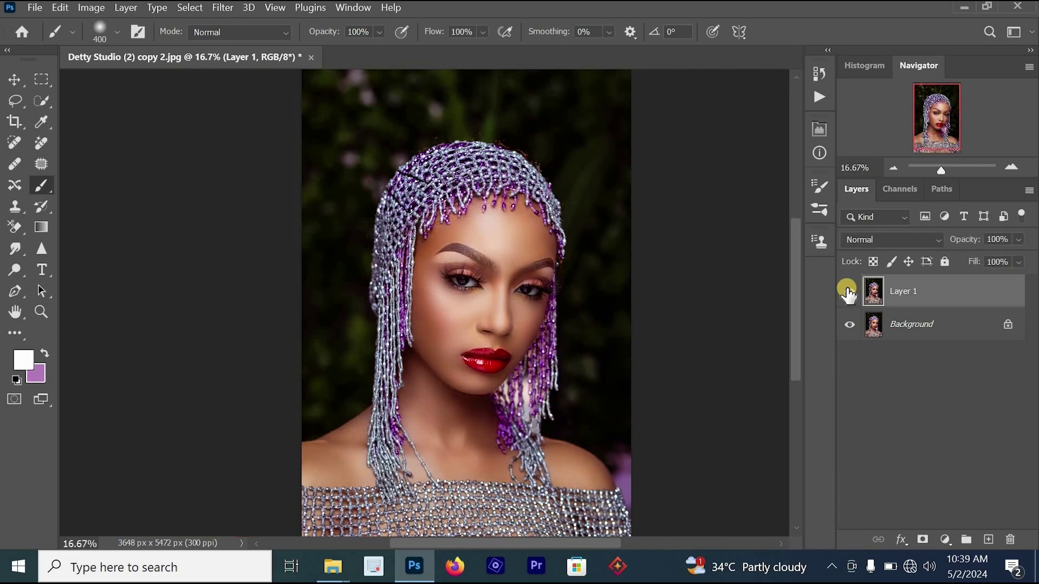